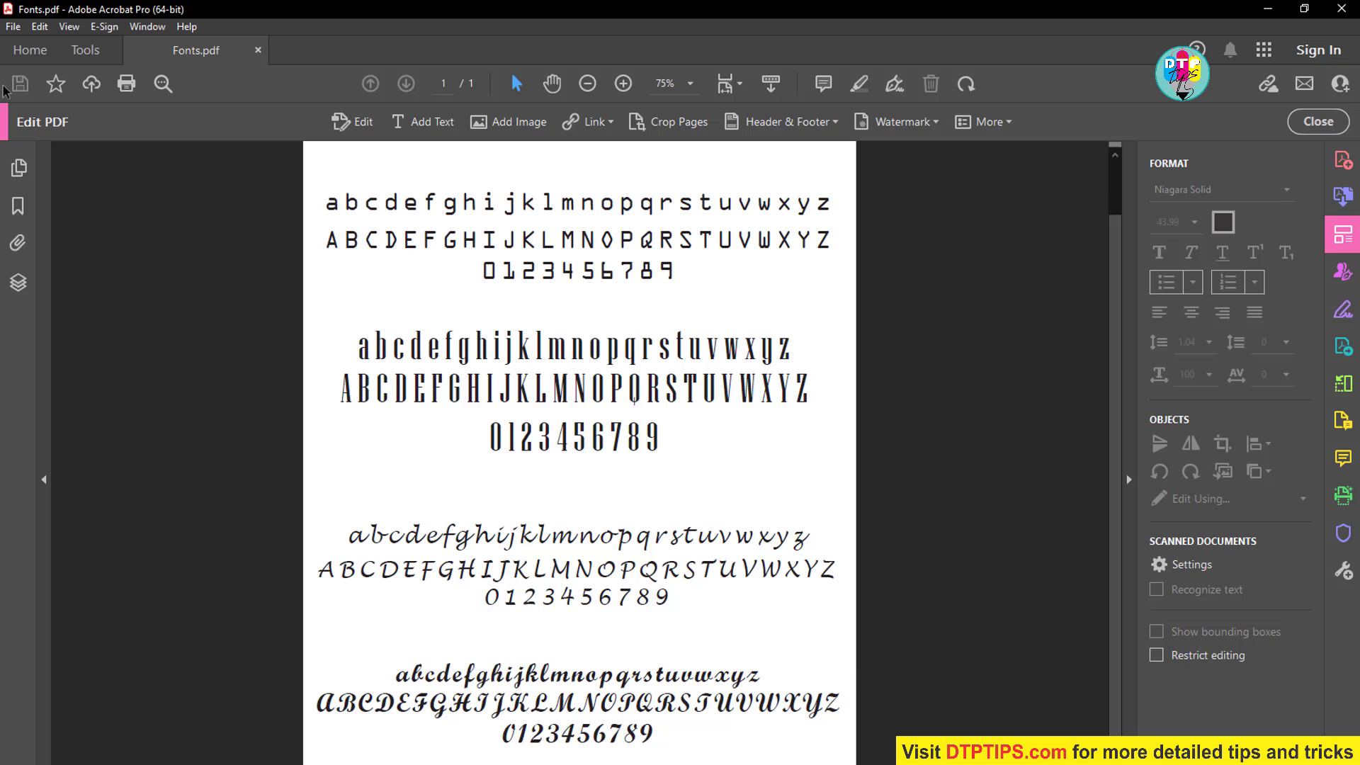
View the list of fonts used in Fonts.pdf in the document properties, then close the properties without changes
{"action": "left_click", "coordinate": [13, 27]}
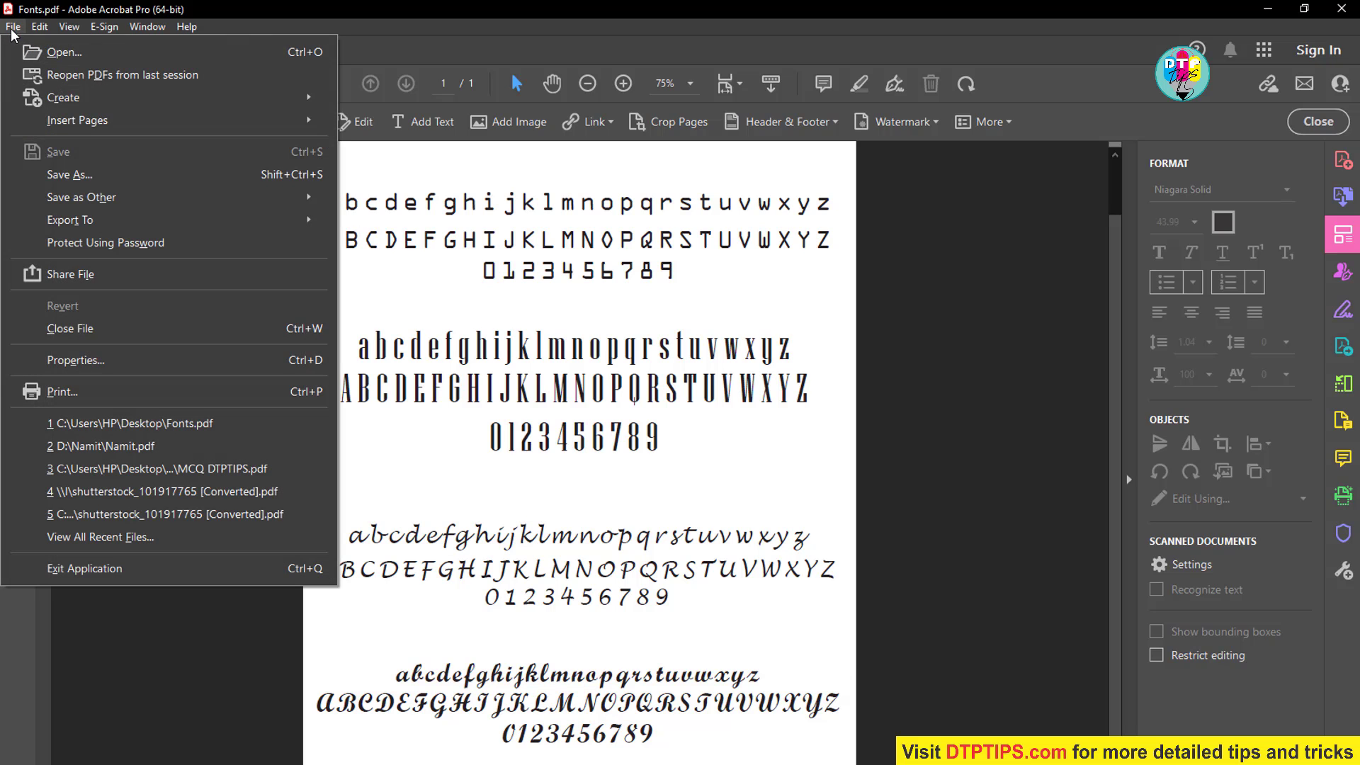
{"action": "left_click", "coordinate": [76, 361]}
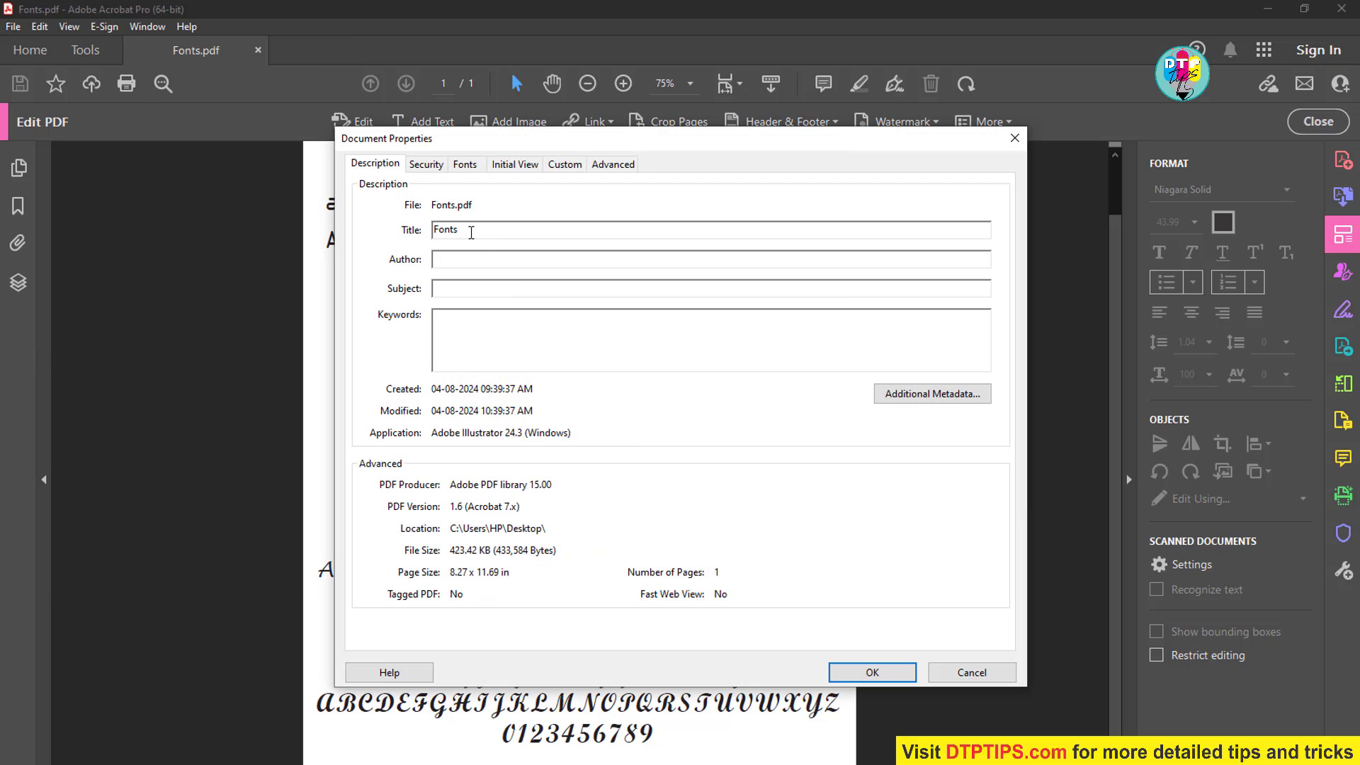
{"action": "left_click", "coordinate": [462, 165]}
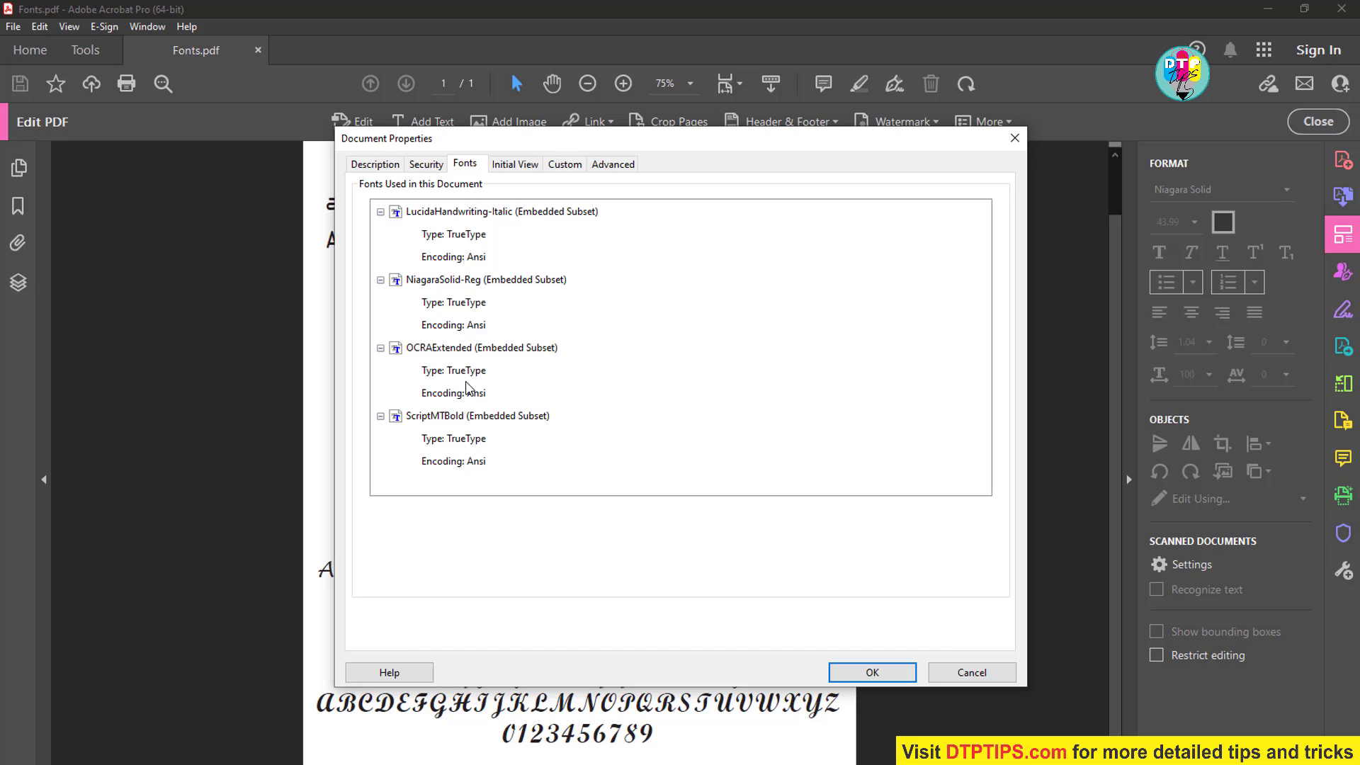
{"action": "left_click_drag", "start_coordinate": [481, 139], "coordinate": [852, 146]}
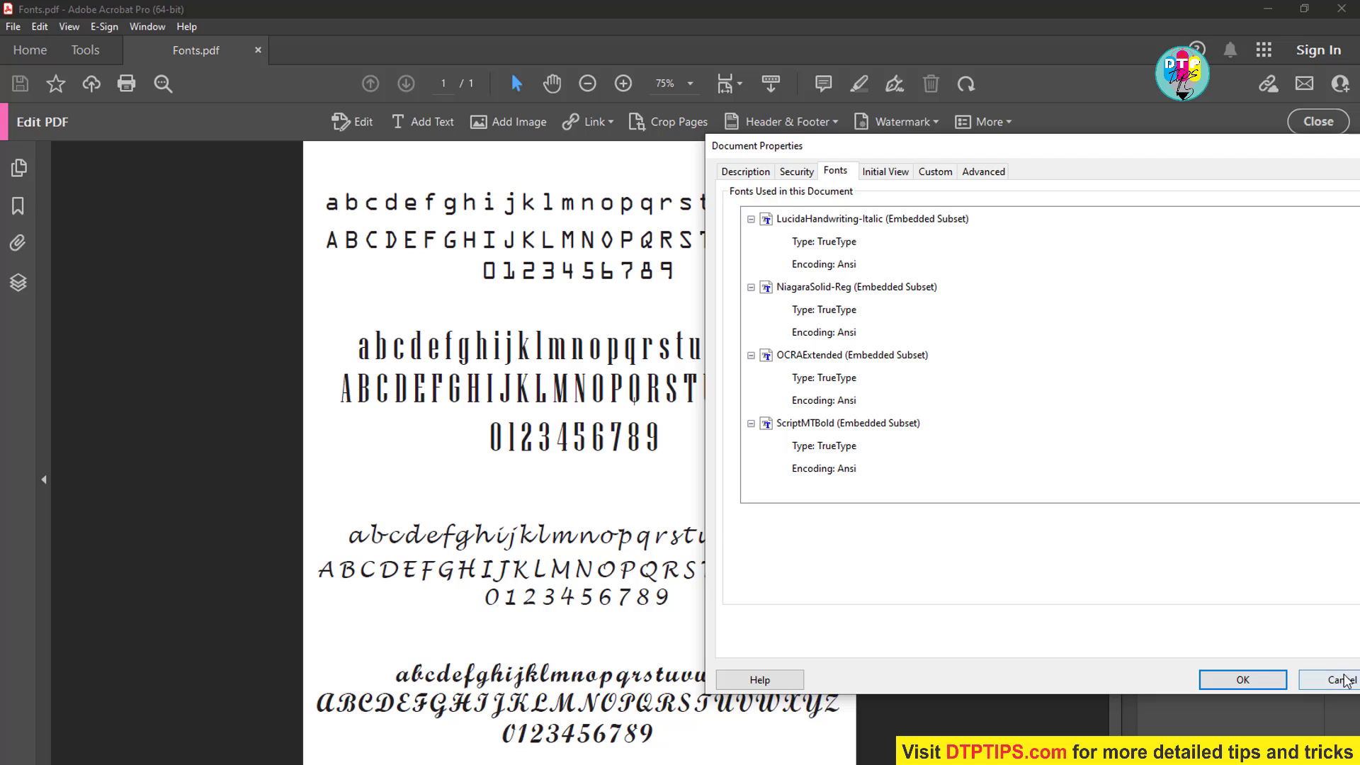
{"action": "left_click", "coordinate": [1338, 679]}
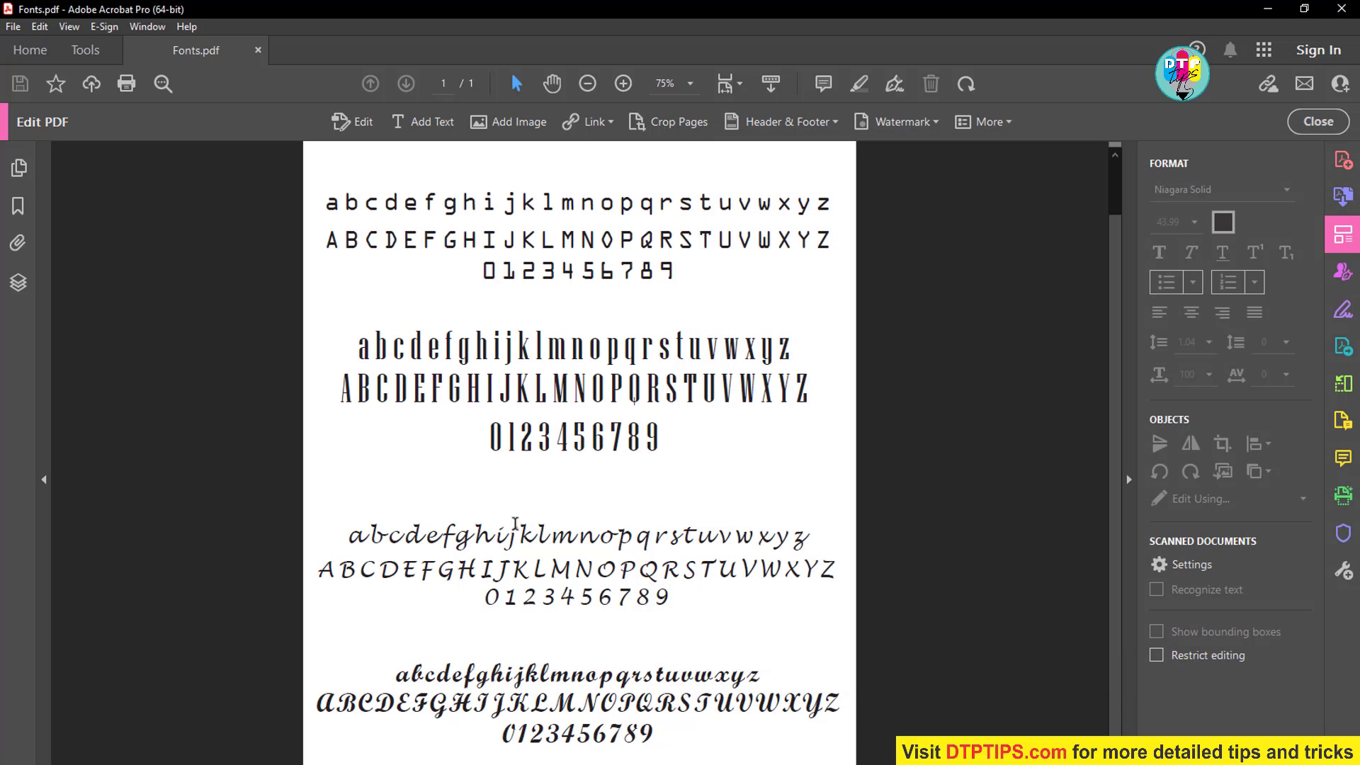
Select part of the second alphabet block, from the lowercase j to the capital O, and open it for text editing
{"action": "left_click_drag", "start_coordinate": [506, 347], "coordinate": [606, 402]}
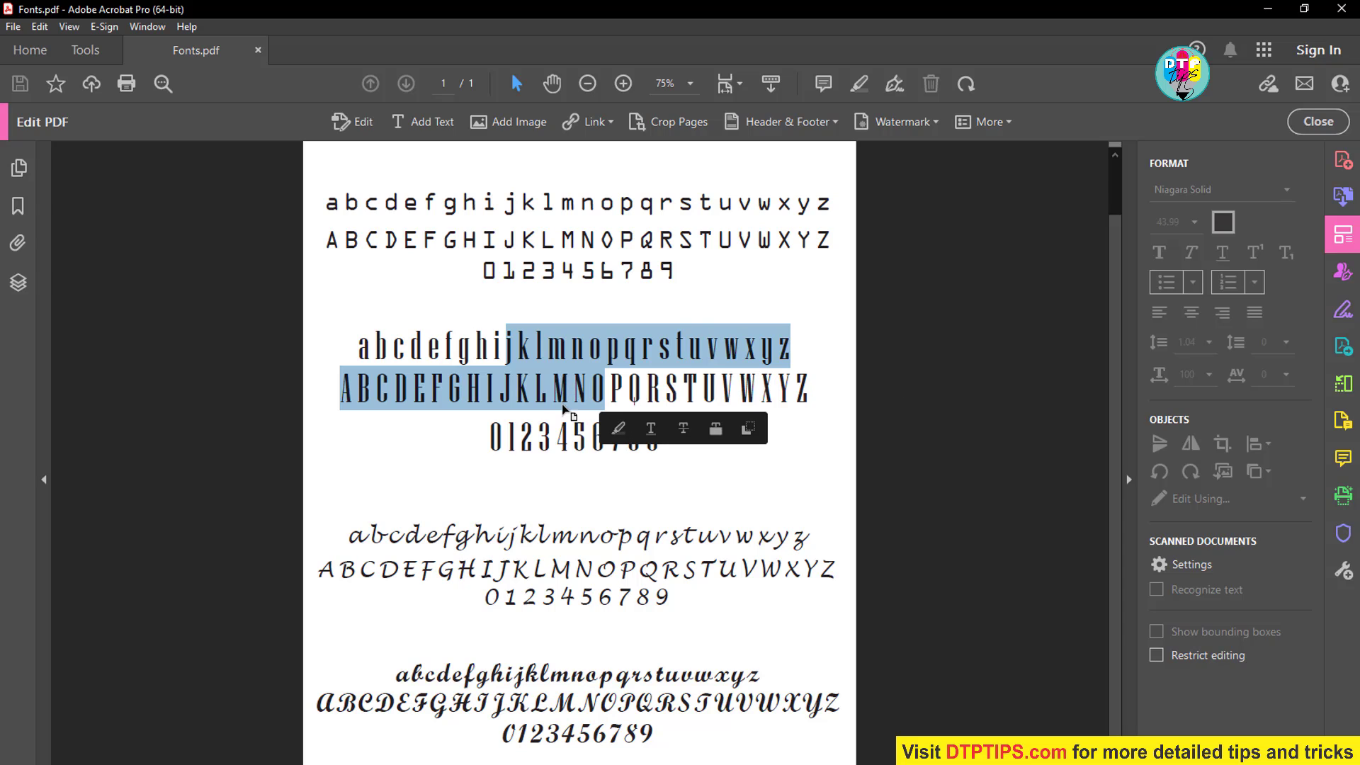
{"action": "right_click", "coordinate": [566, 404]}
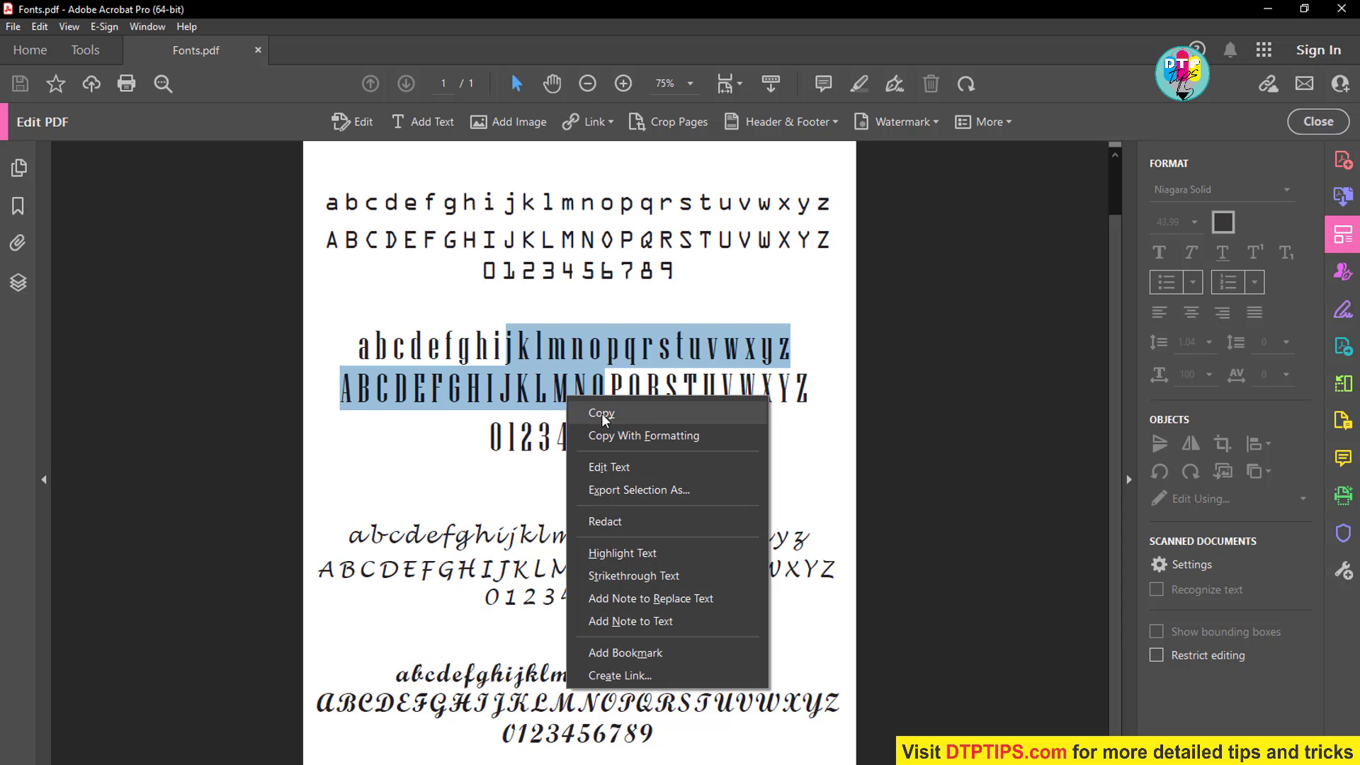
{"action": "left_click", "coordinate": [609, 467]}
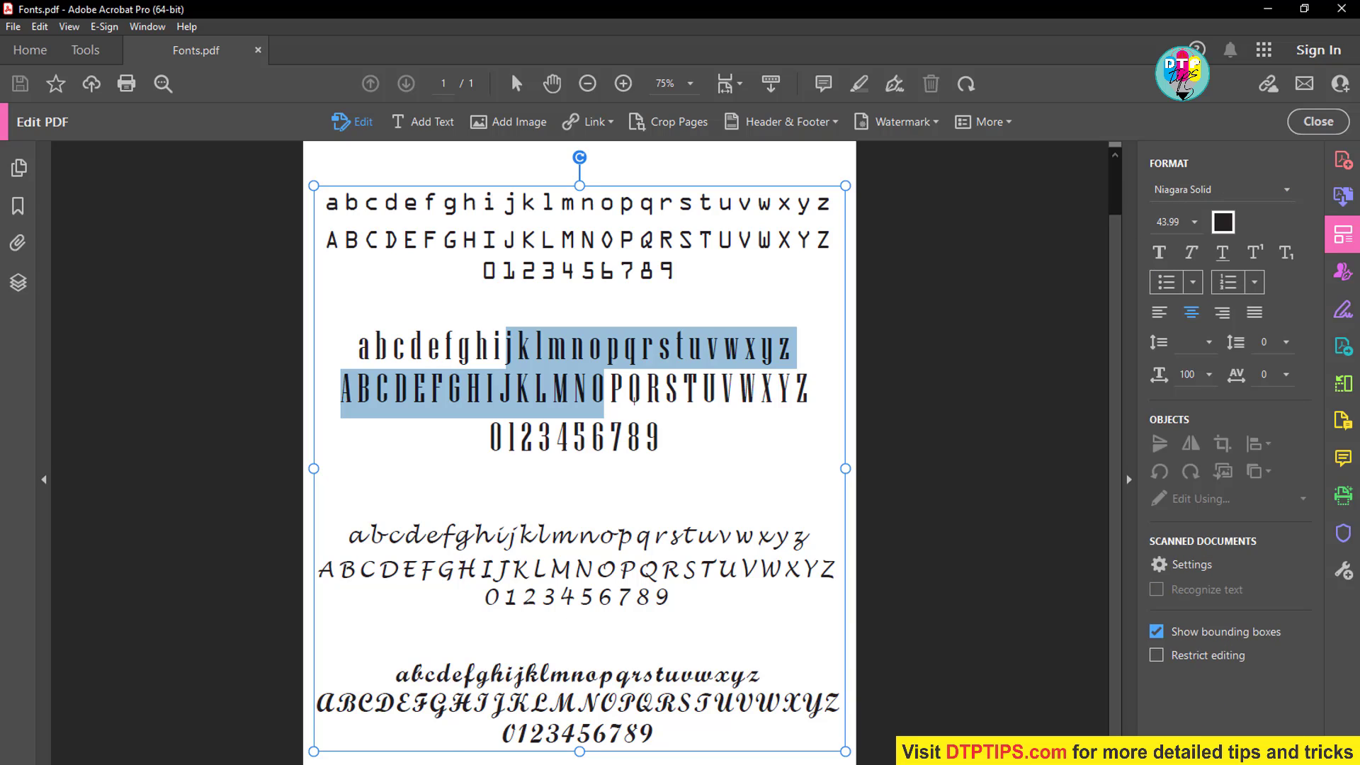
Switch to Chrome and search Google for "niagra solid font"
{"action": "left_click", "coordinate": [467, 736]}
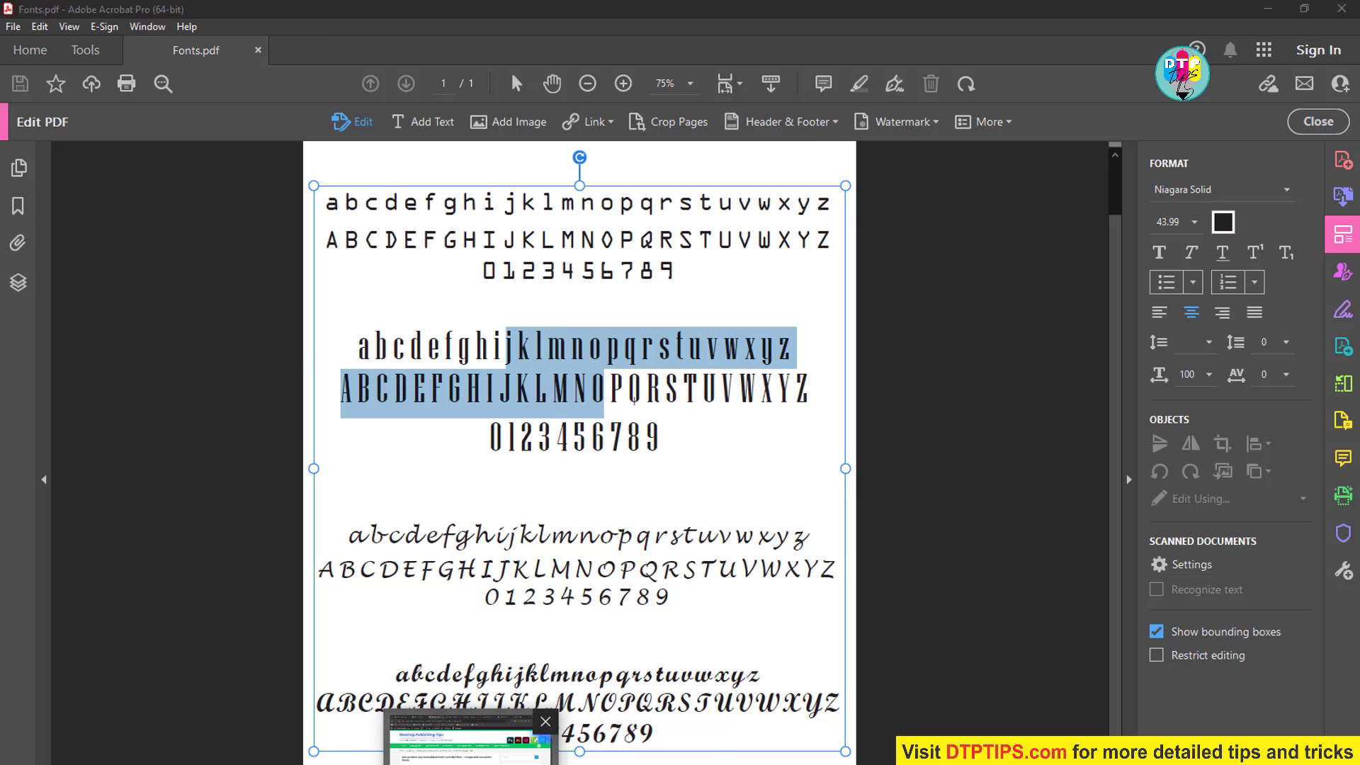
{"action": "left_click", "coordinate": [1089, 20]}
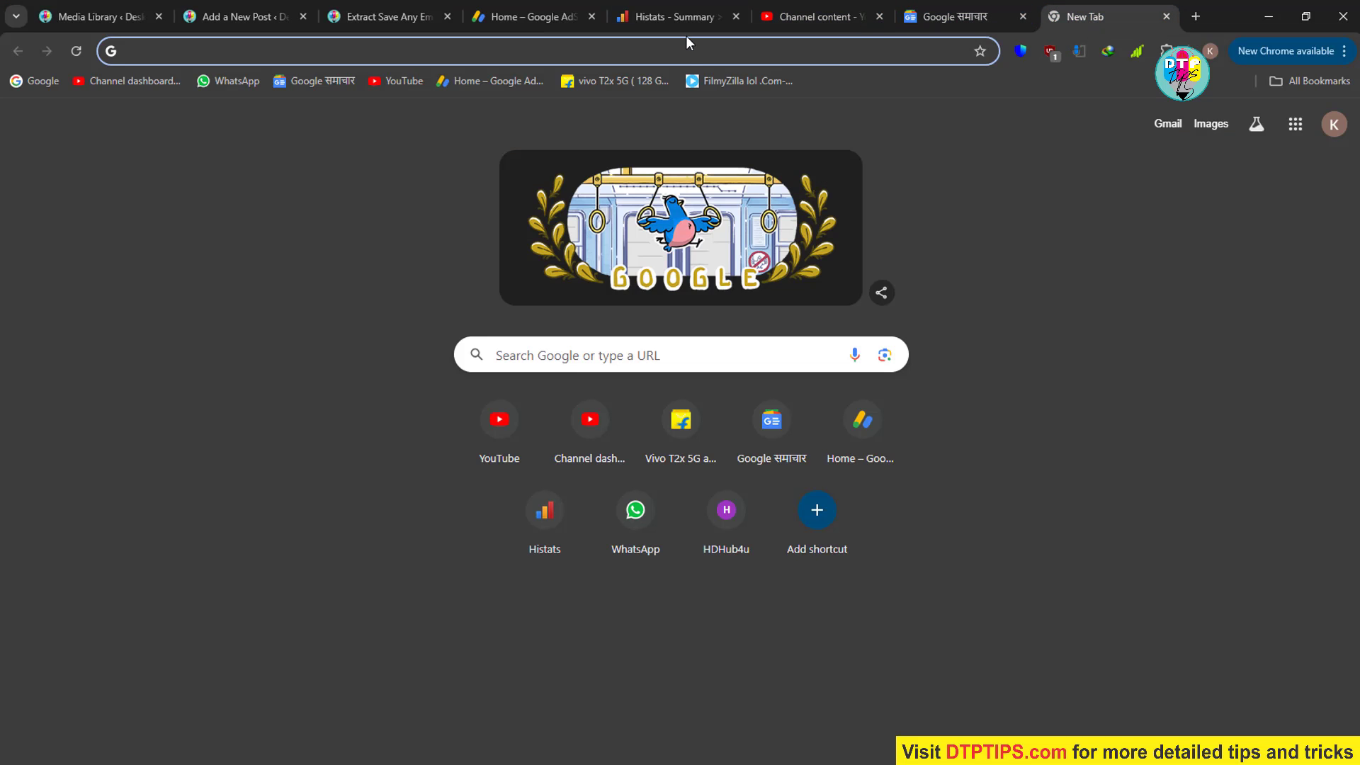
{"action": "type", "text": "ni"}
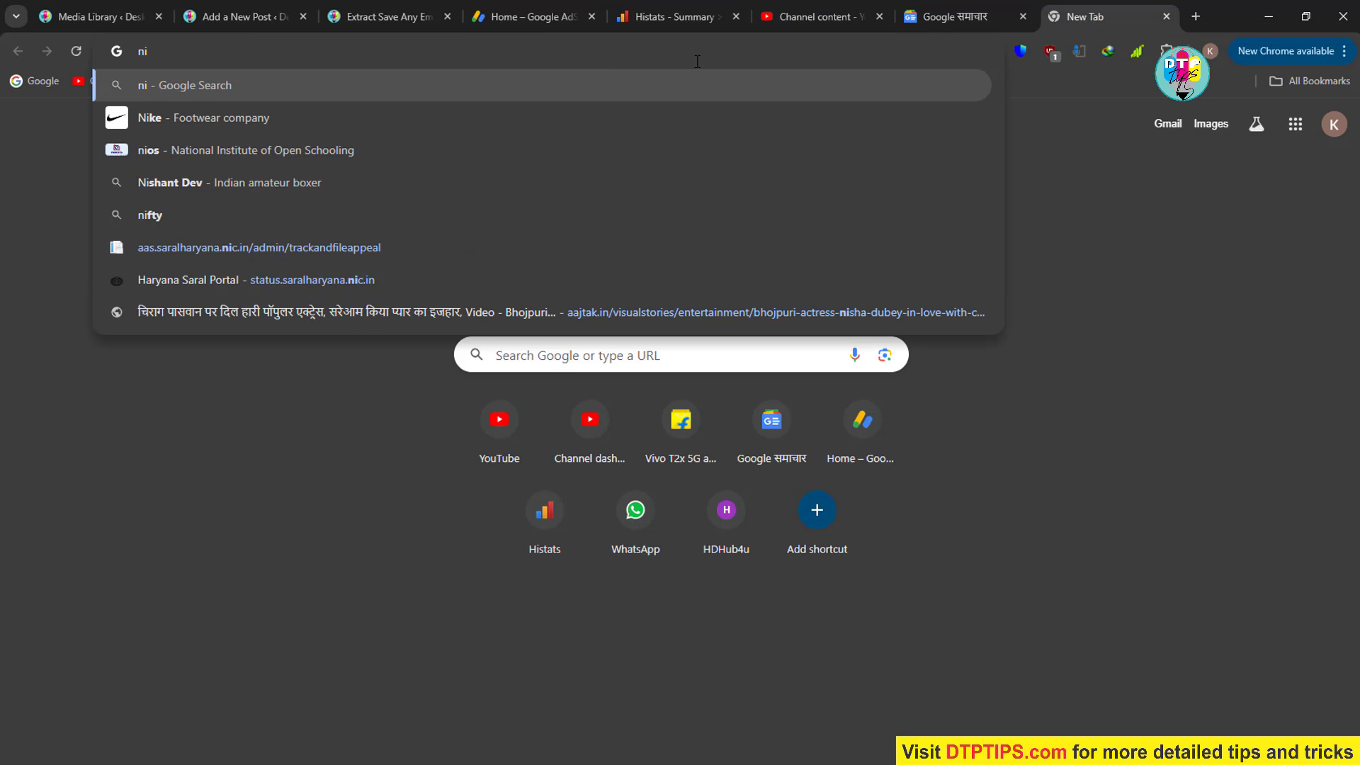
{"action": "type", "text": "agra so"}
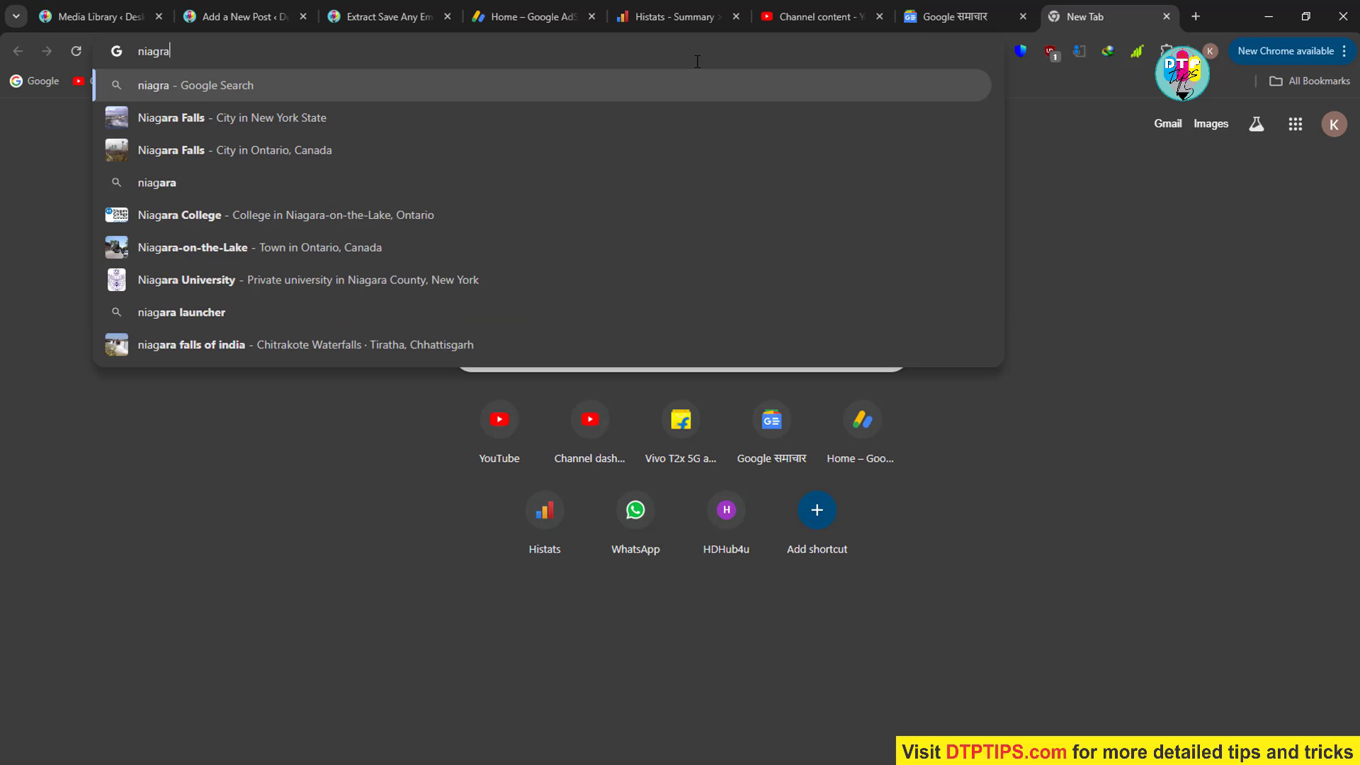
{"action": "type", "text": "lid font"}
{"action": "key", "text": "Return"}
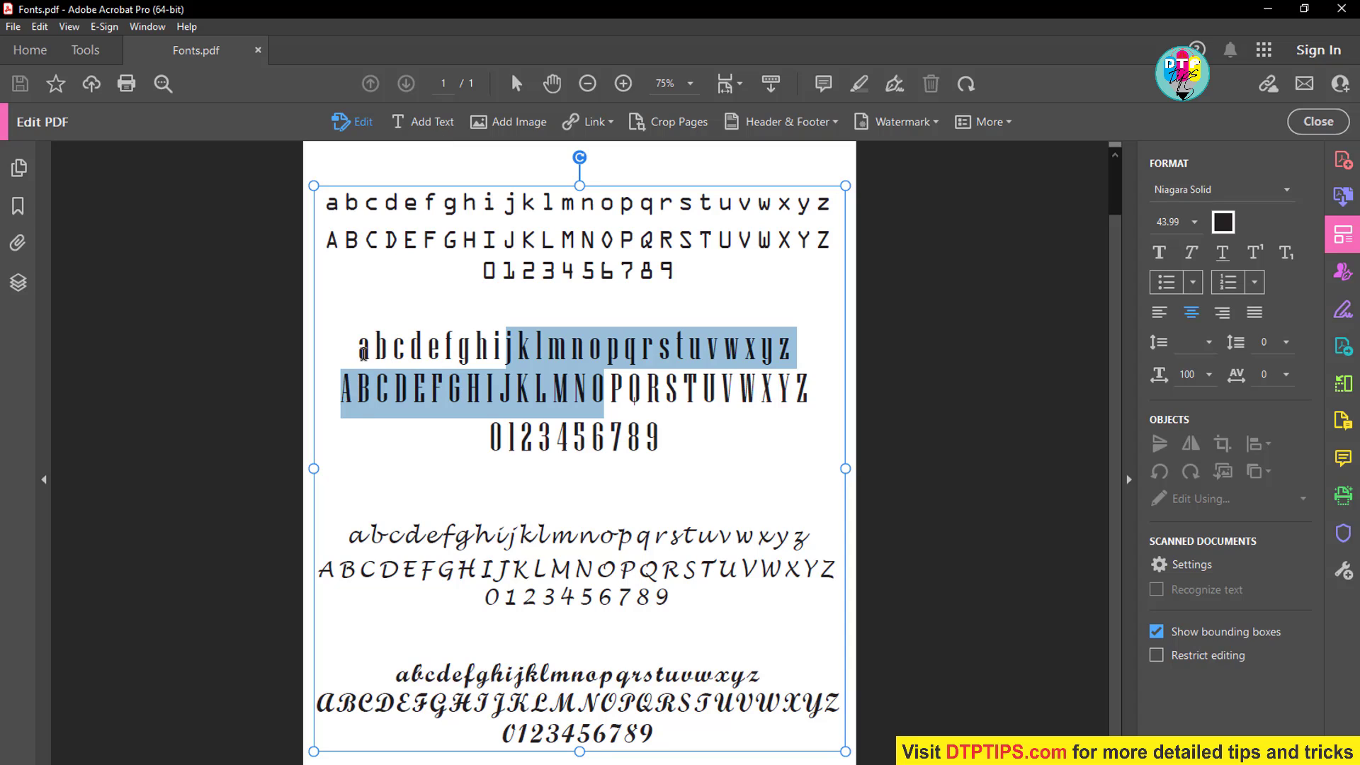
Return to Acrobat, place the cursor after the first letter of the second alphabet block, and recheck the PDF's font list in the document properties
{"action": "left_click", "coordinate": [363, 347]}
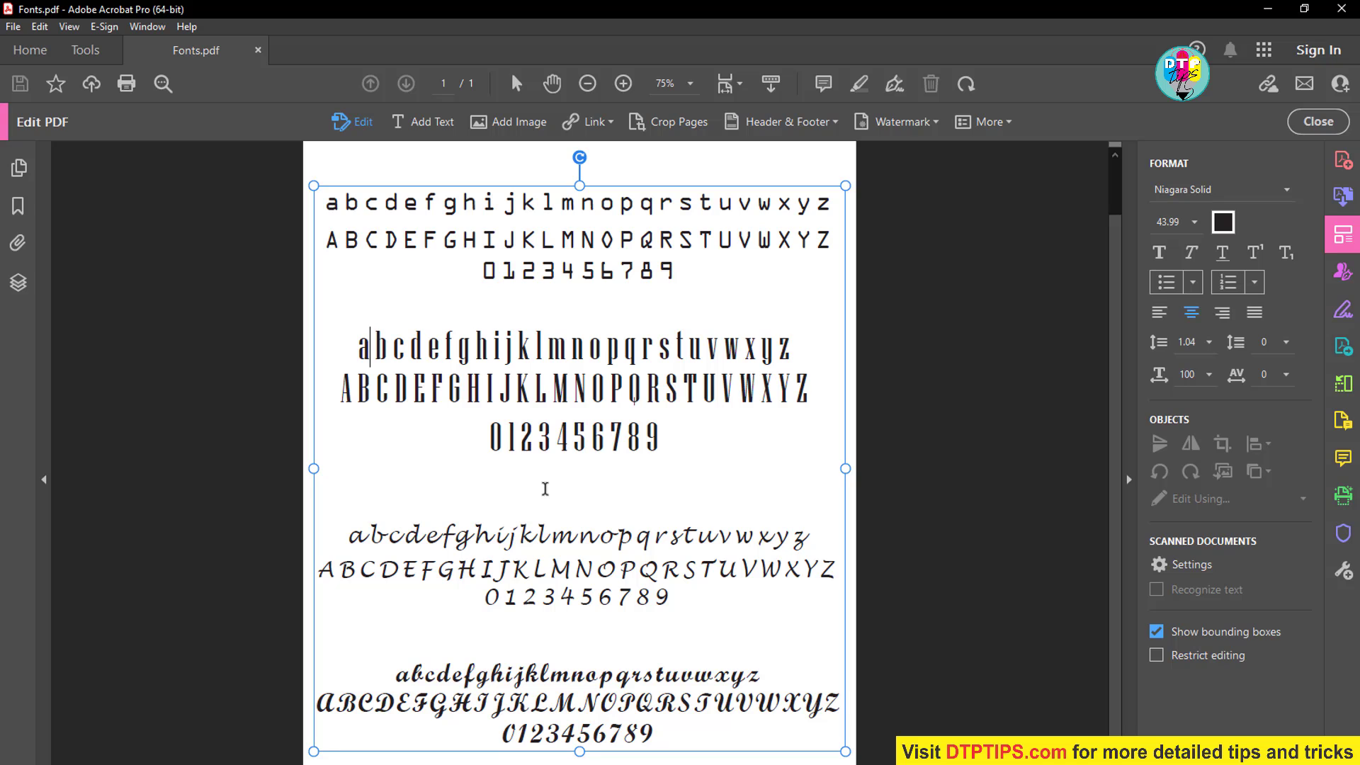
{"action": "left_click", "coordinate": [12, 26]}
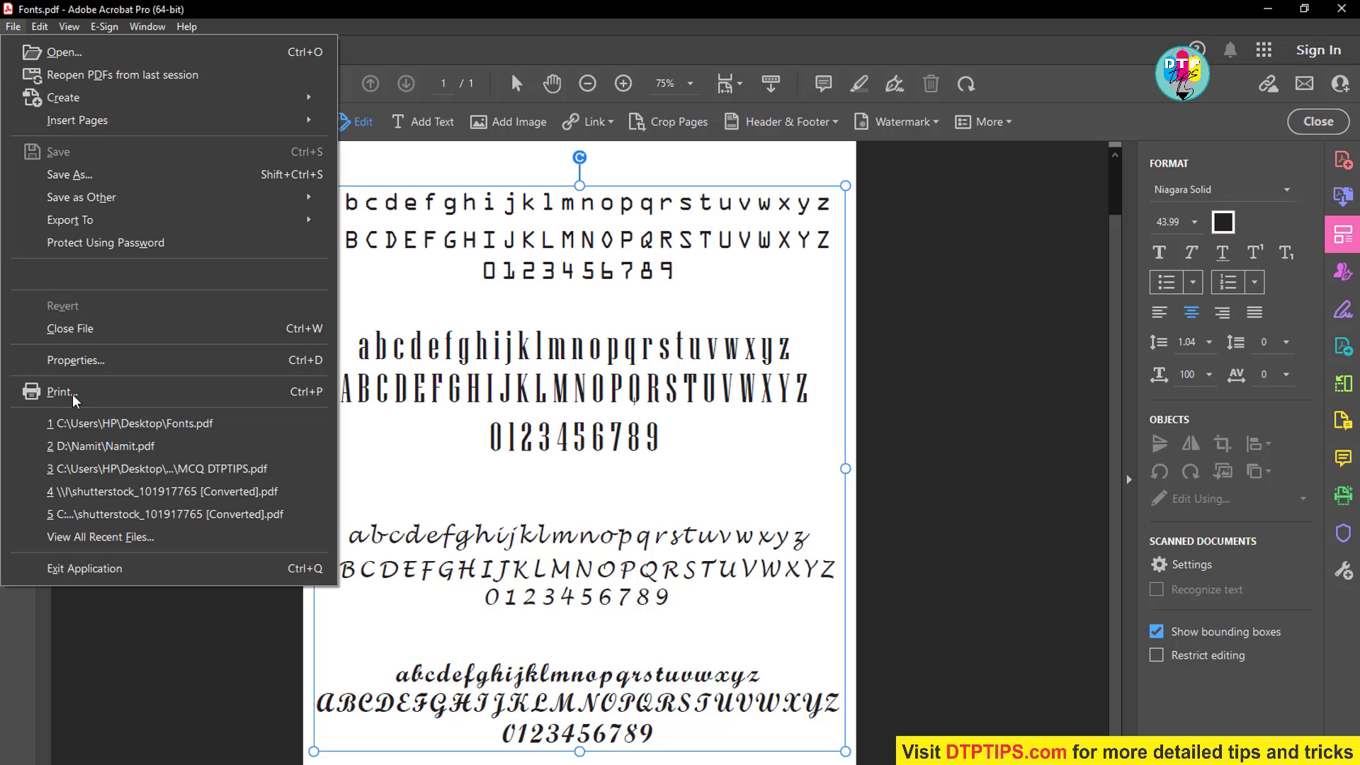
{"action": "left_click", "coordinate": [107, 362]}
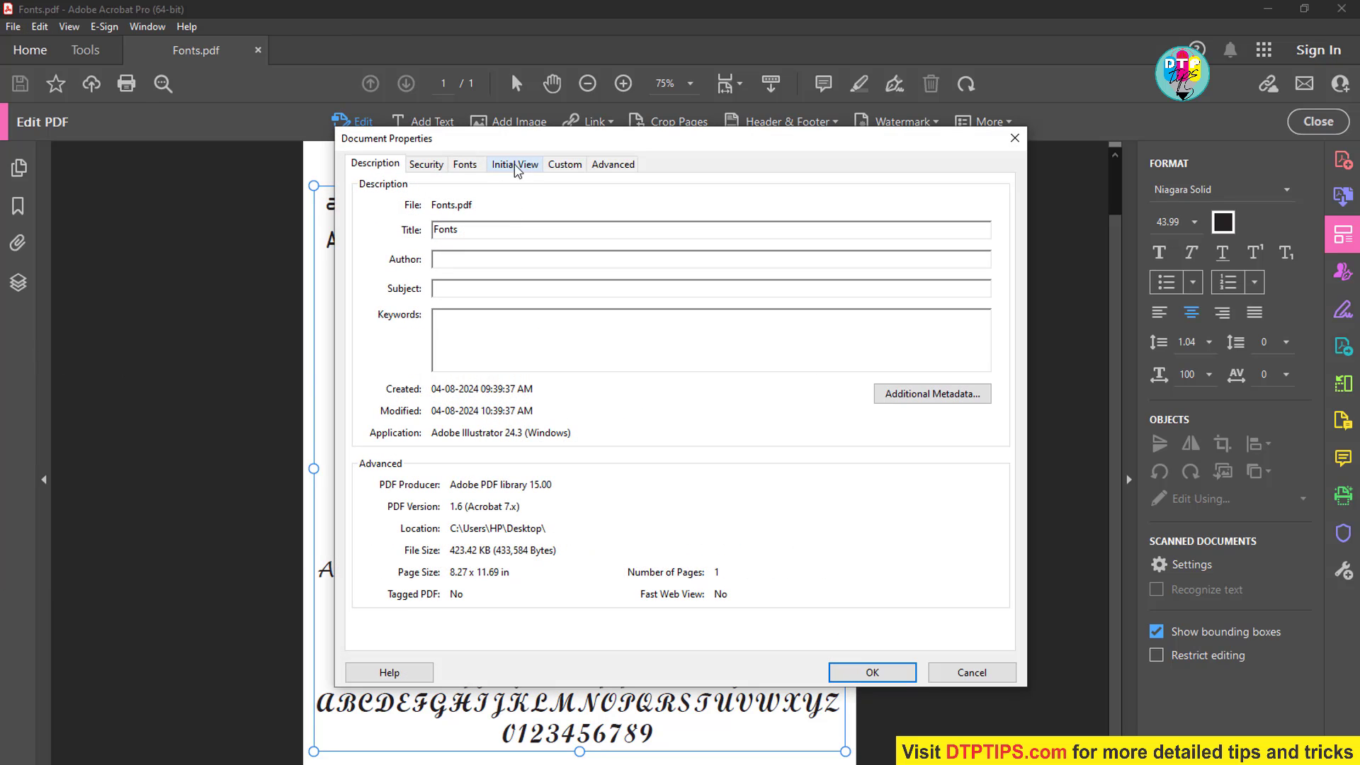
{"action": "left_click", "coordinate": [464, 165]}
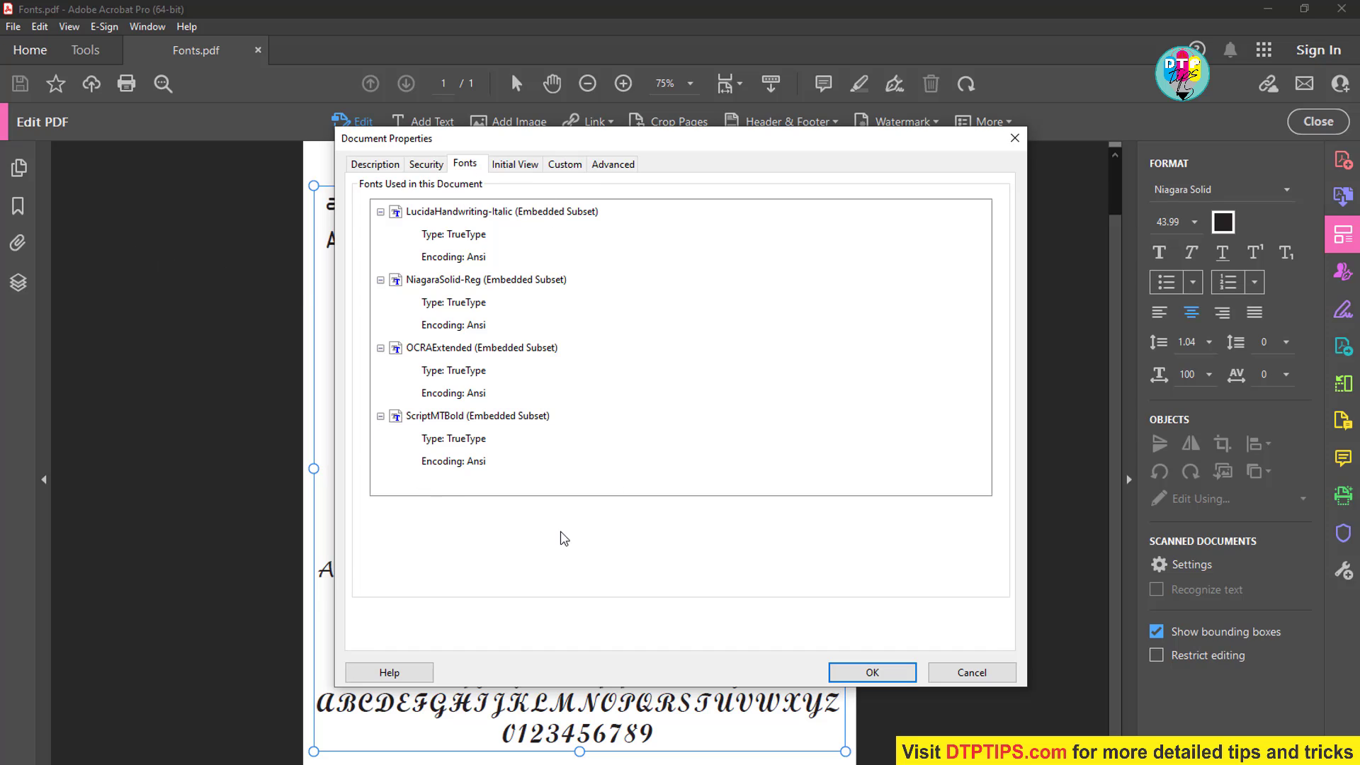
{"action": "left_click", "coordinate": [972, 672]}
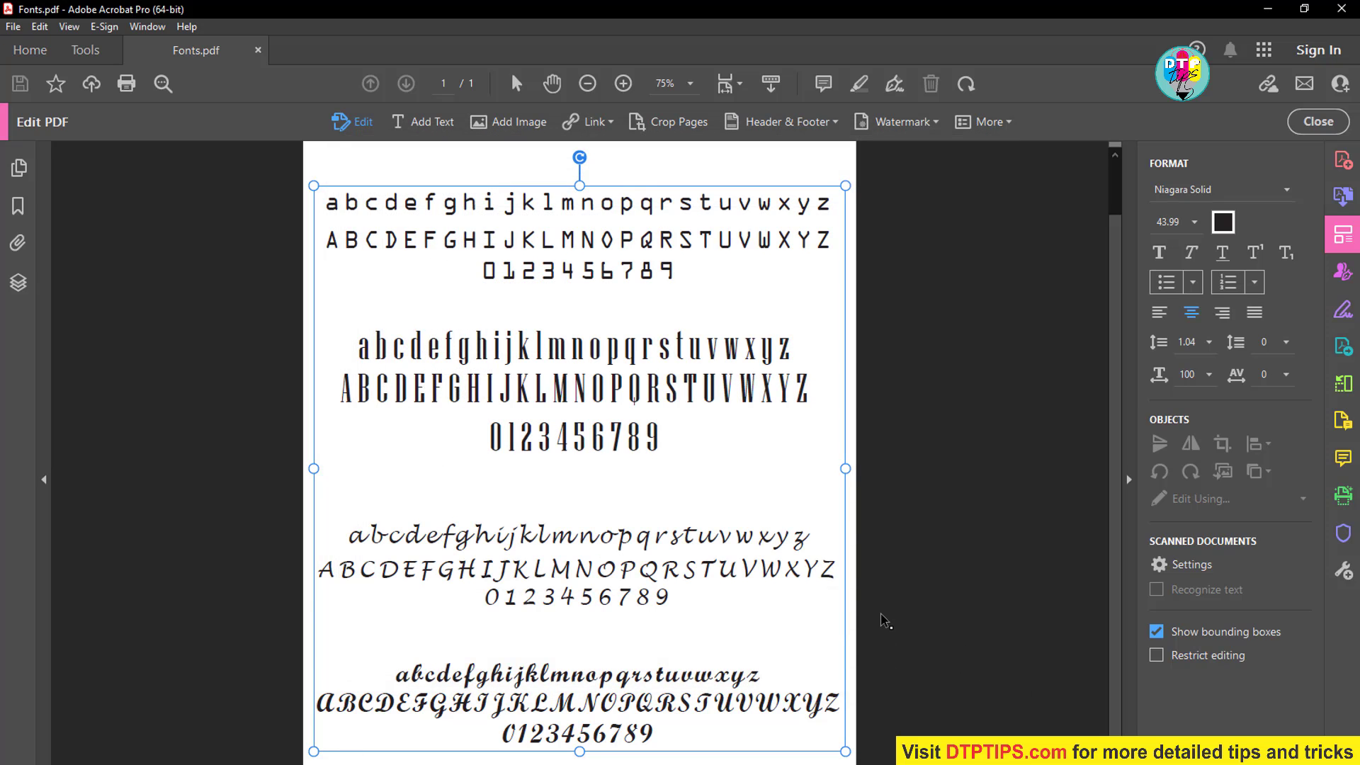
Switch to Chrome and skim the dtptips.com guide on extracting embedded fonts from PDF files, including its required tools and FontForge steps
{"action": "key", "text": "alt+Tab"}
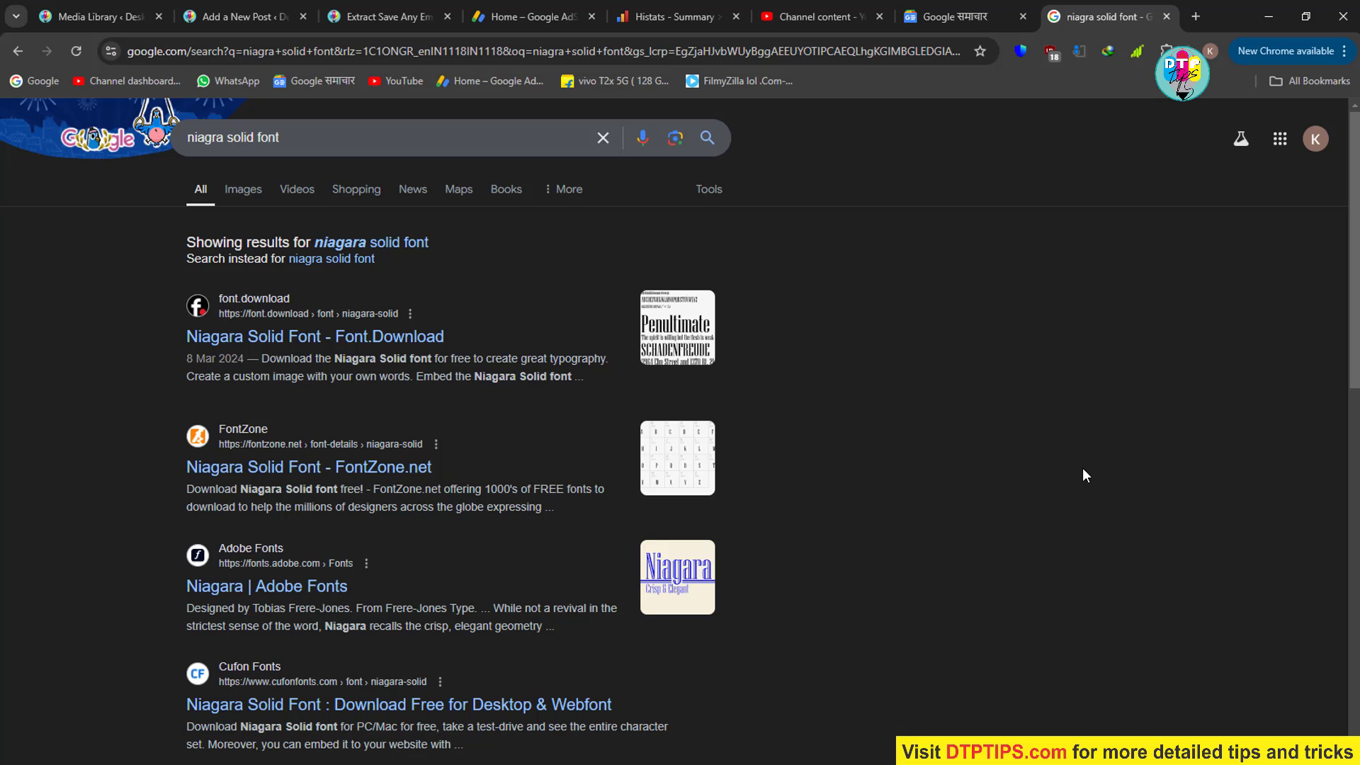
{"action": "left_click", "coordinate": [385, 17]}
{"action": "mouse_move", "coordinate": [621, 257]}
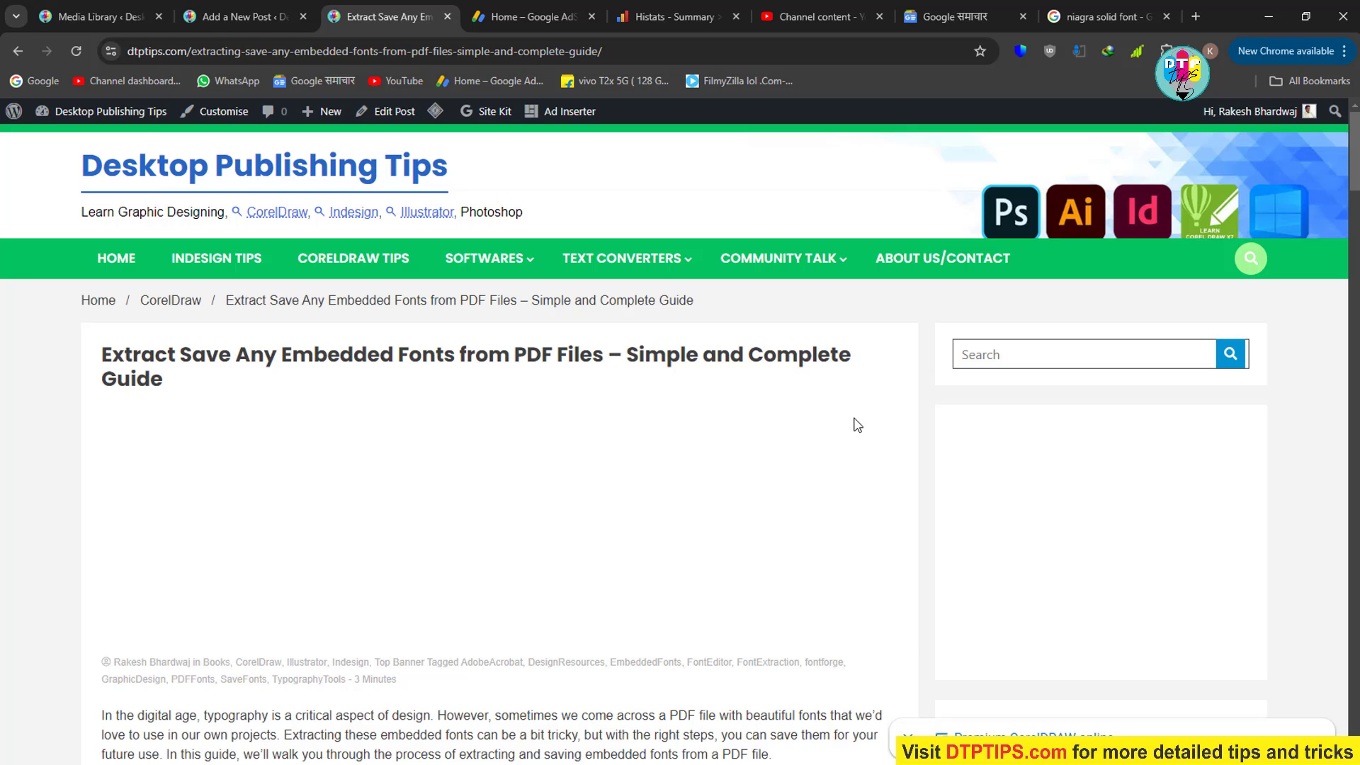
{"action": "scroll", "coordinate": [857, 425], "scroll_direction": "down", "scroll_amount": 15}
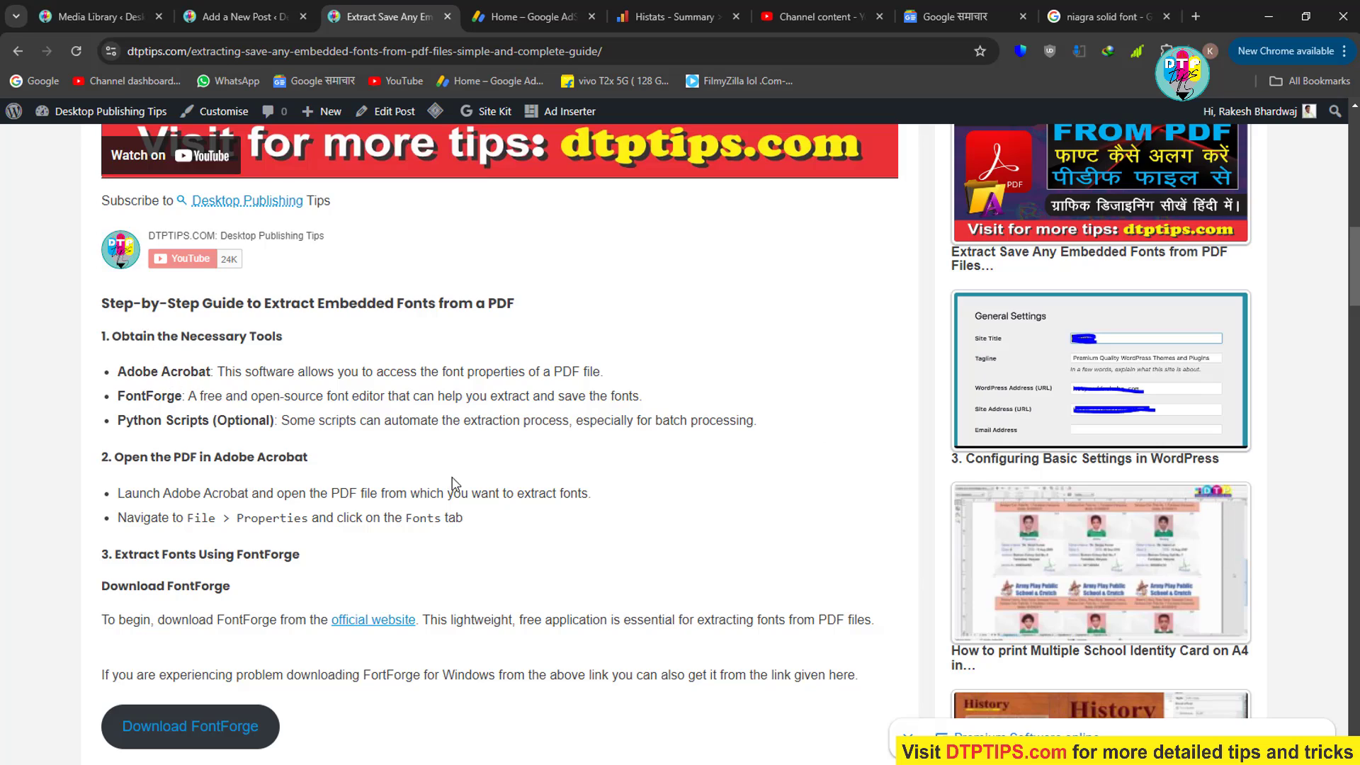
{"action": "scroll", "coordinate": [452, 485], "scroll_direction": "down", "scroll_amount": 8}
{"action": "scroll", "coordinate": [208, 343], "scroll_direction": "down", "scroll_amount": 15}
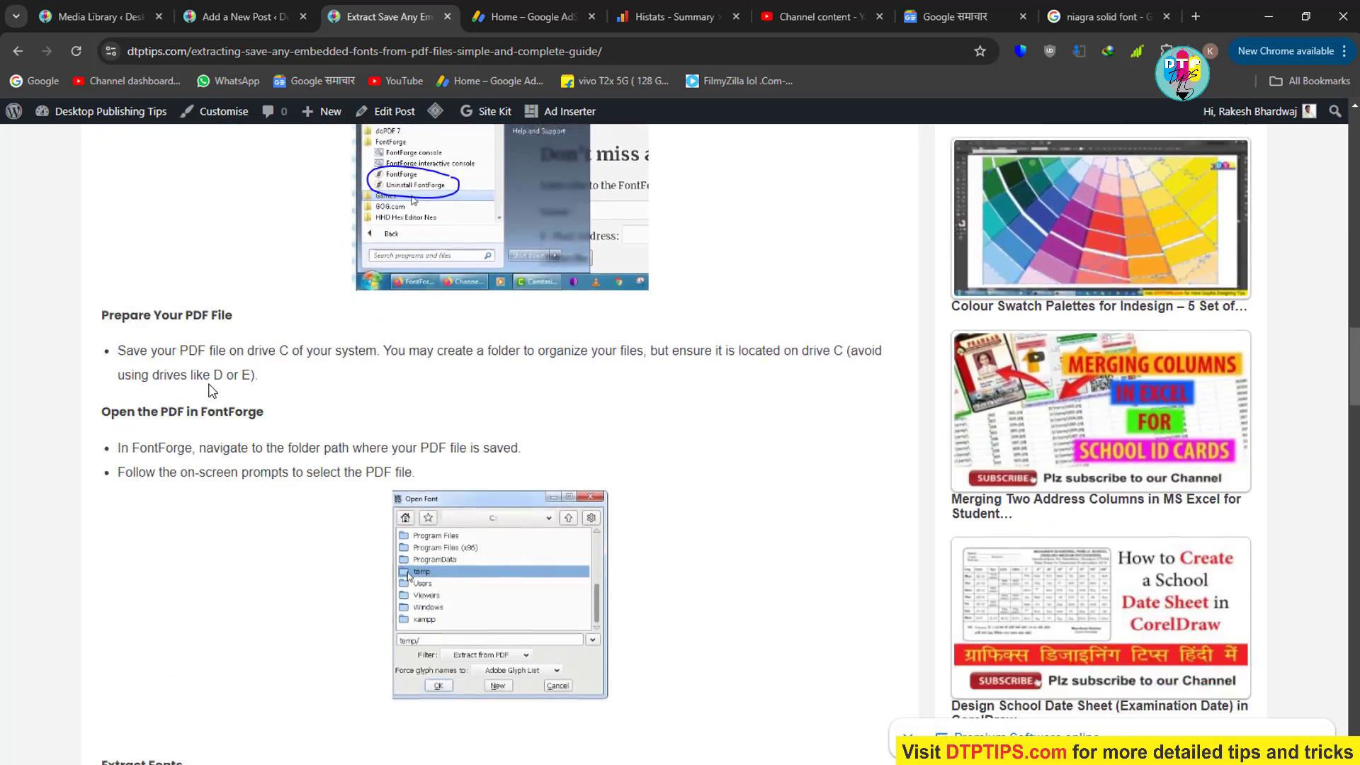
{"action": "scroll", "coordinate": [258, 415], "scroll_direction": "down", "scroll_amount": 9}
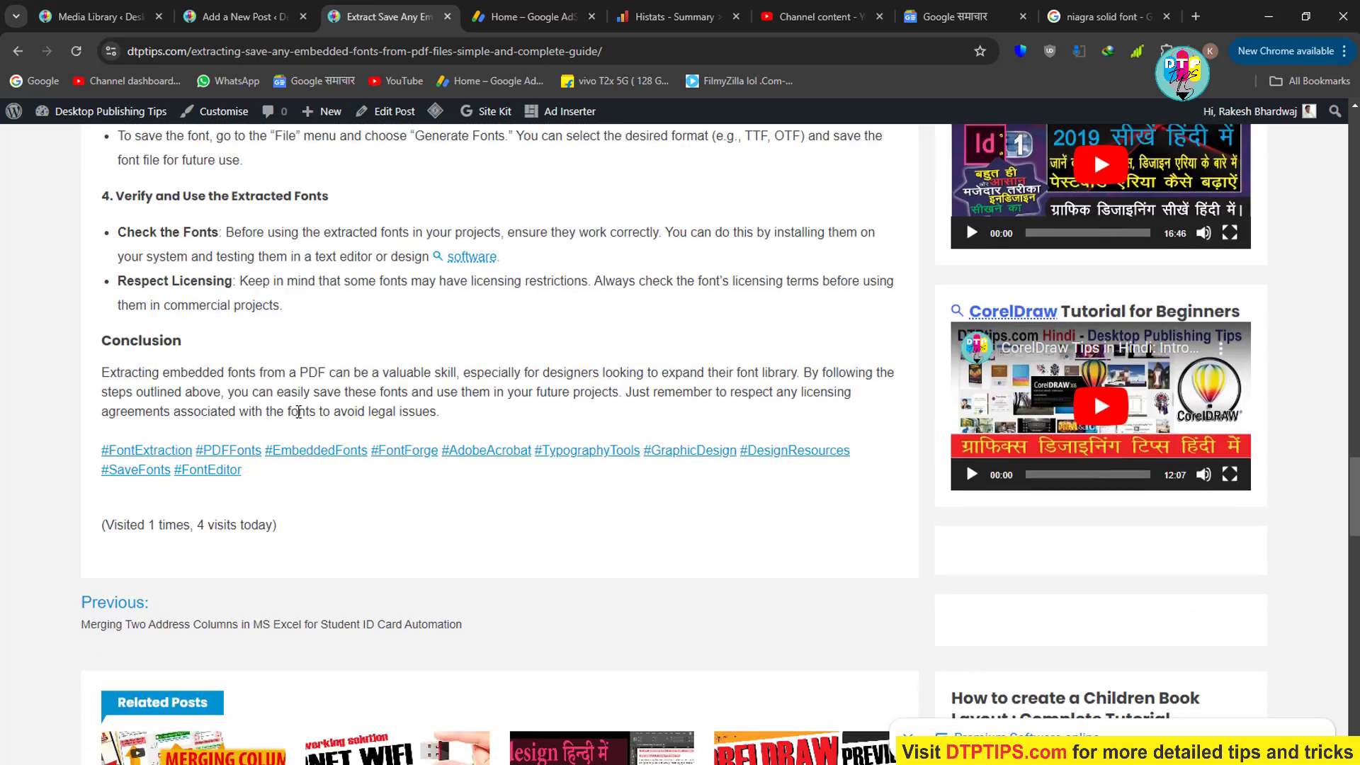
{"action": "scroll", "coordinate": [307, 419], "scroll_direction": "up", "scroll_amount": 10}
{"action": "scroll", "coordinate": [310, 421], "scroll_direction": "up", "scroll_amount": 14}
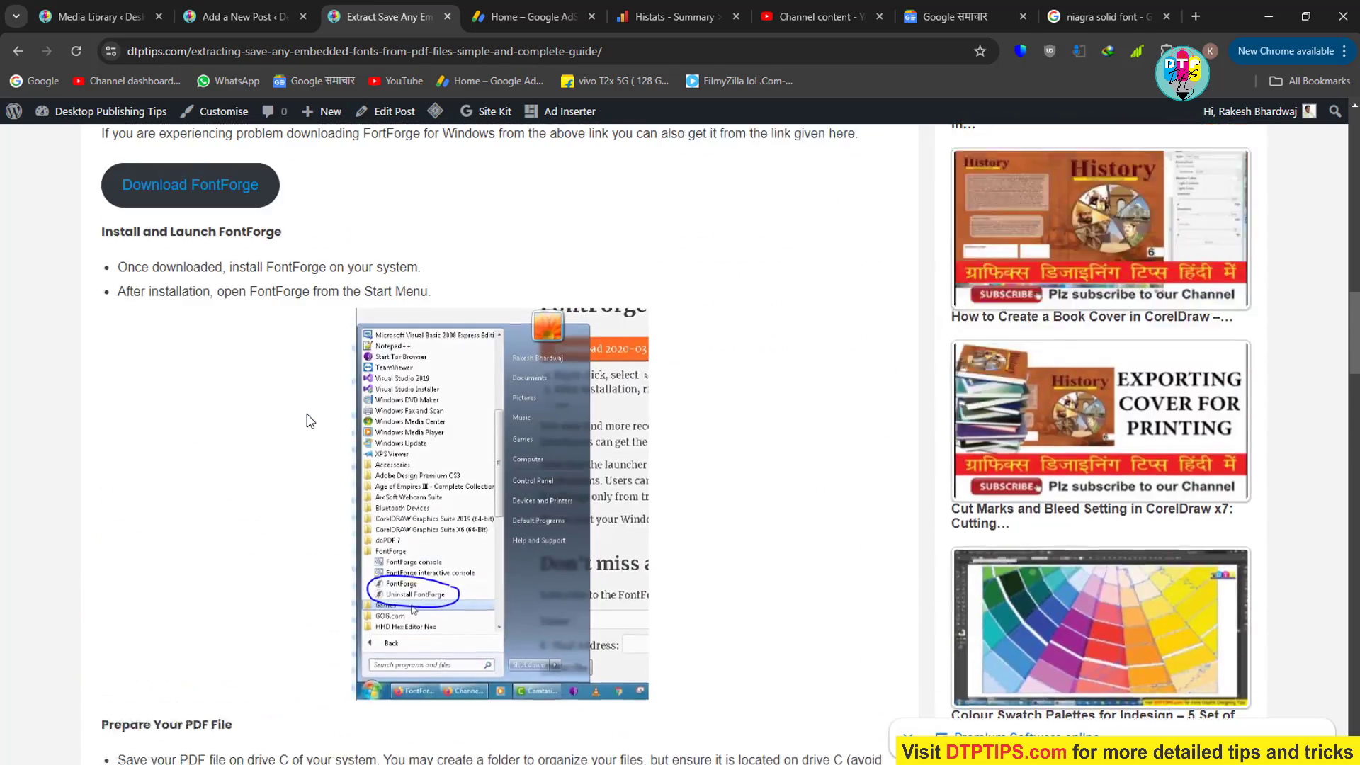
{"action": "scroll", "coordinate": [310, 421], "scroll_direction": "up", "scroll_amount": 2}
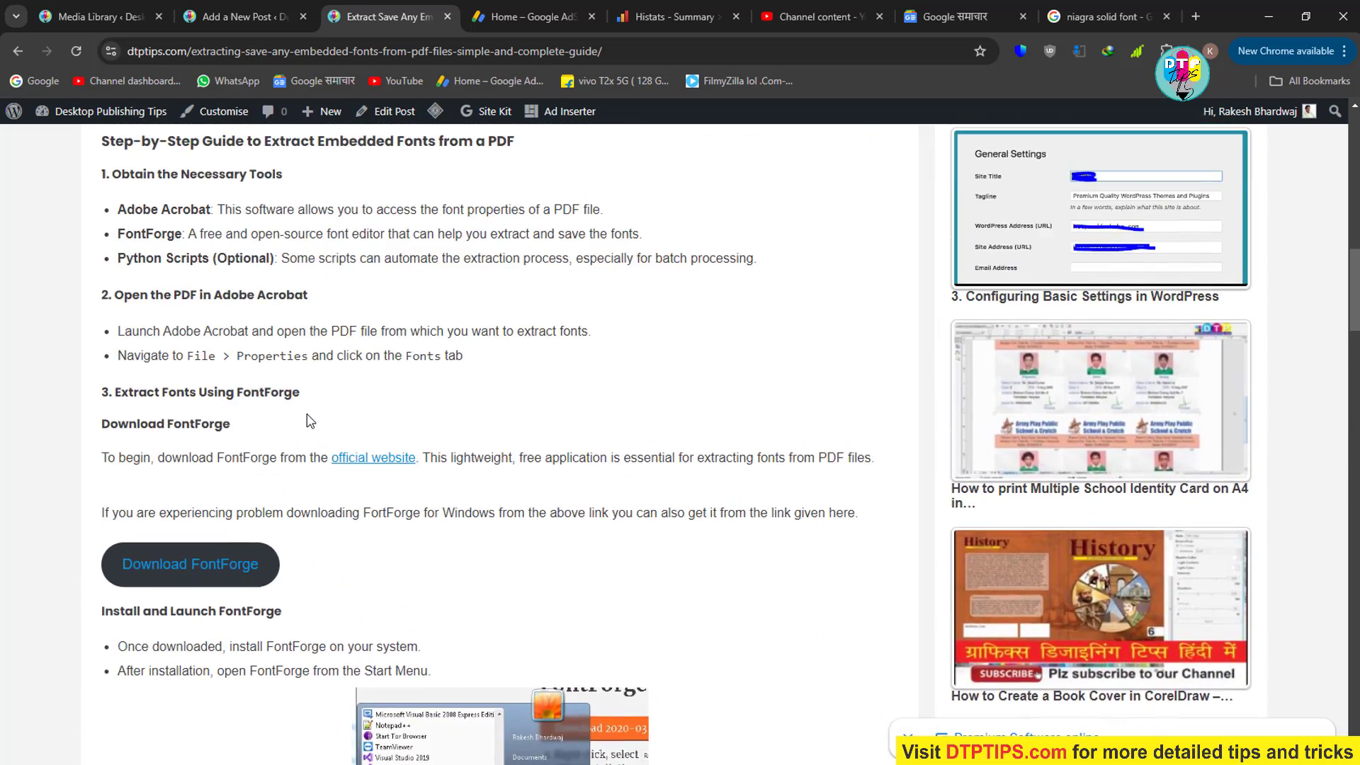
{"action": "scroll", "coordinate": [310, 421], "scroll_direction": "up", "scroll_amount": 3}
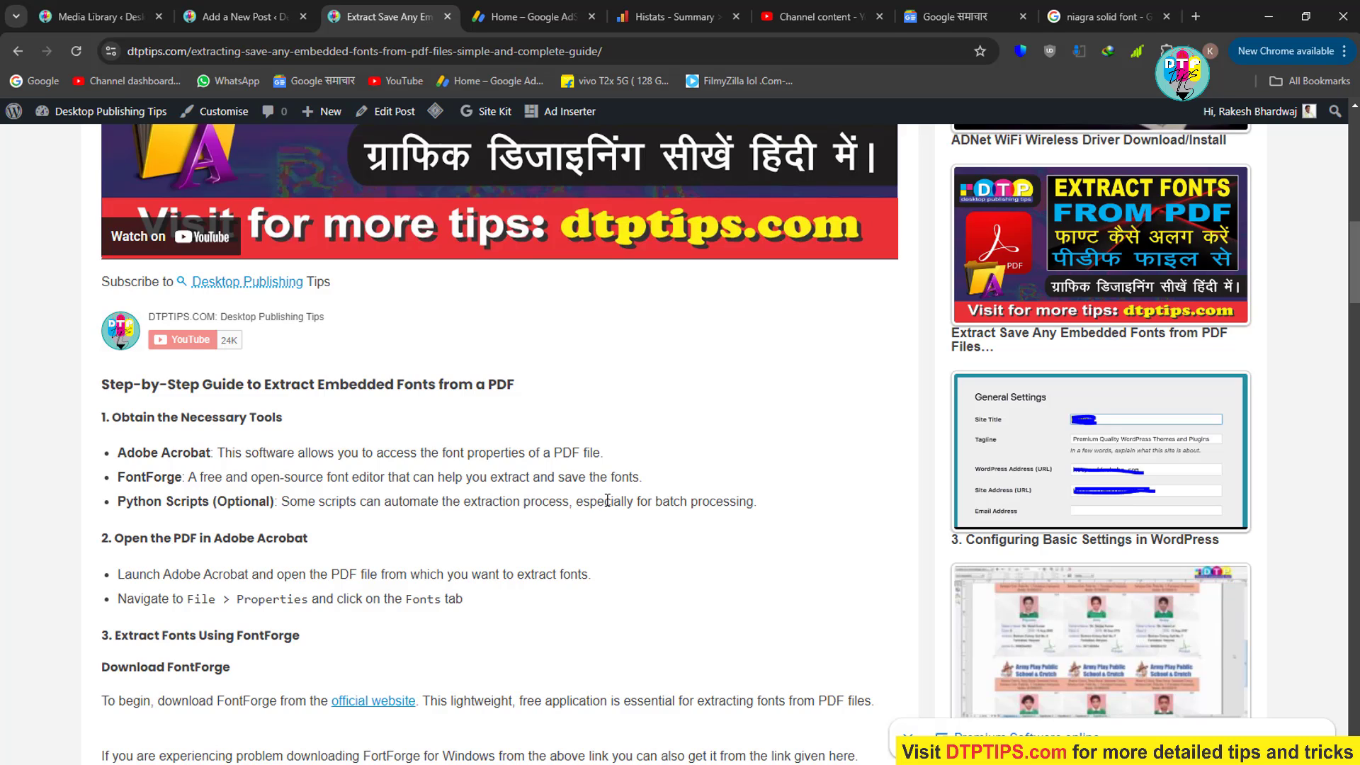
From the guide's Download FontForge section, open the official website and proceed to the Windows installer download page
{"action": "scroll", "coordinate": [696, 523], "scroll_direction": "down", "scroll_amount": 1}
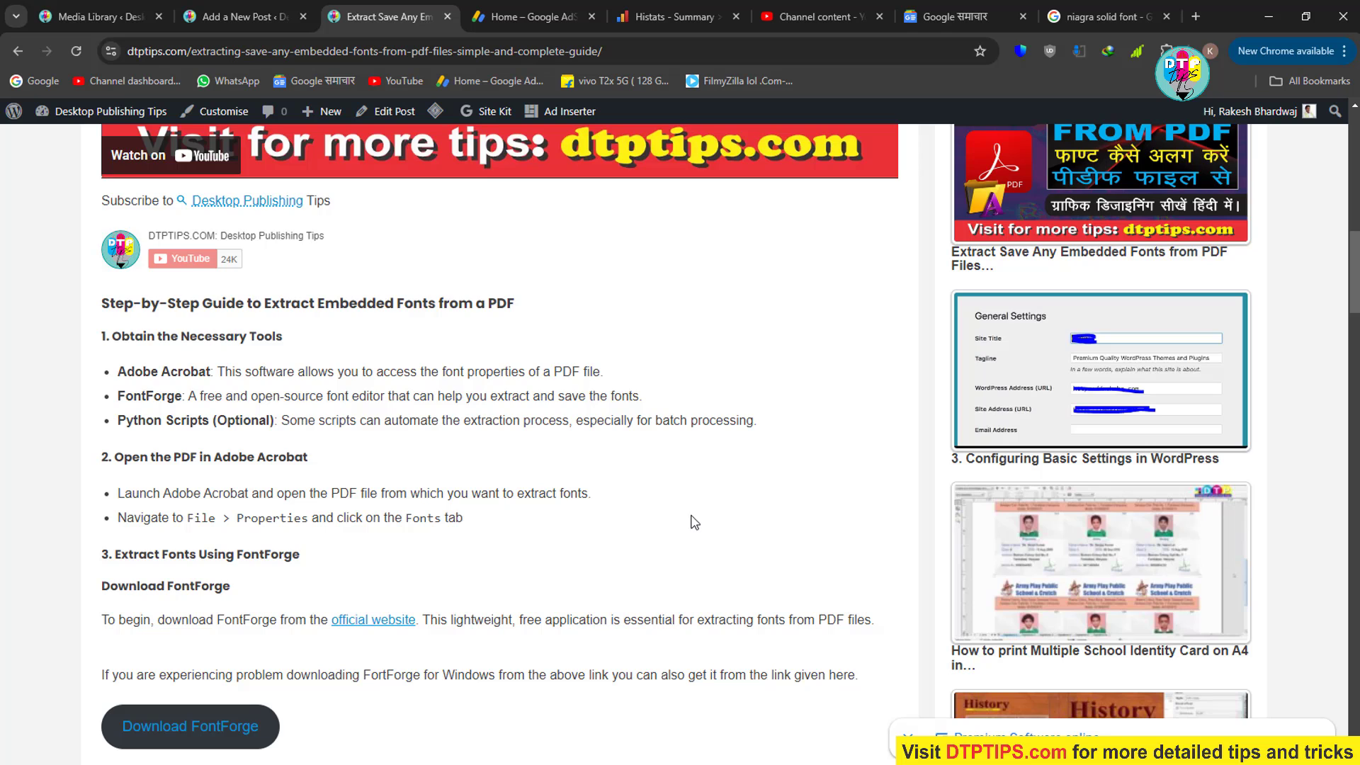
{"action": "scroll", "coordinate": [694, 523], "scroll_direction": "down", "scroll_amount": 2}
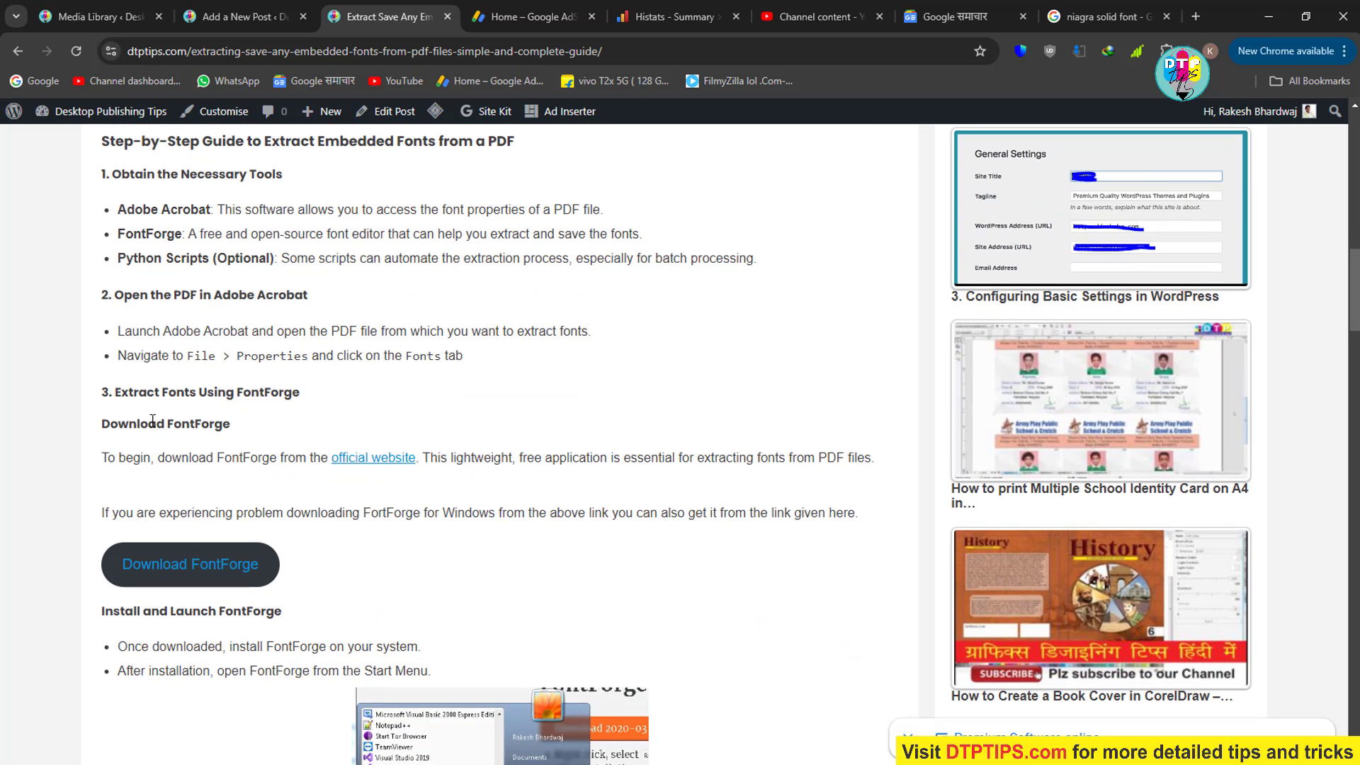
{"action": "left_click_drag", "start_coordinate": [172, 423], "coordinate": [231, 425]}
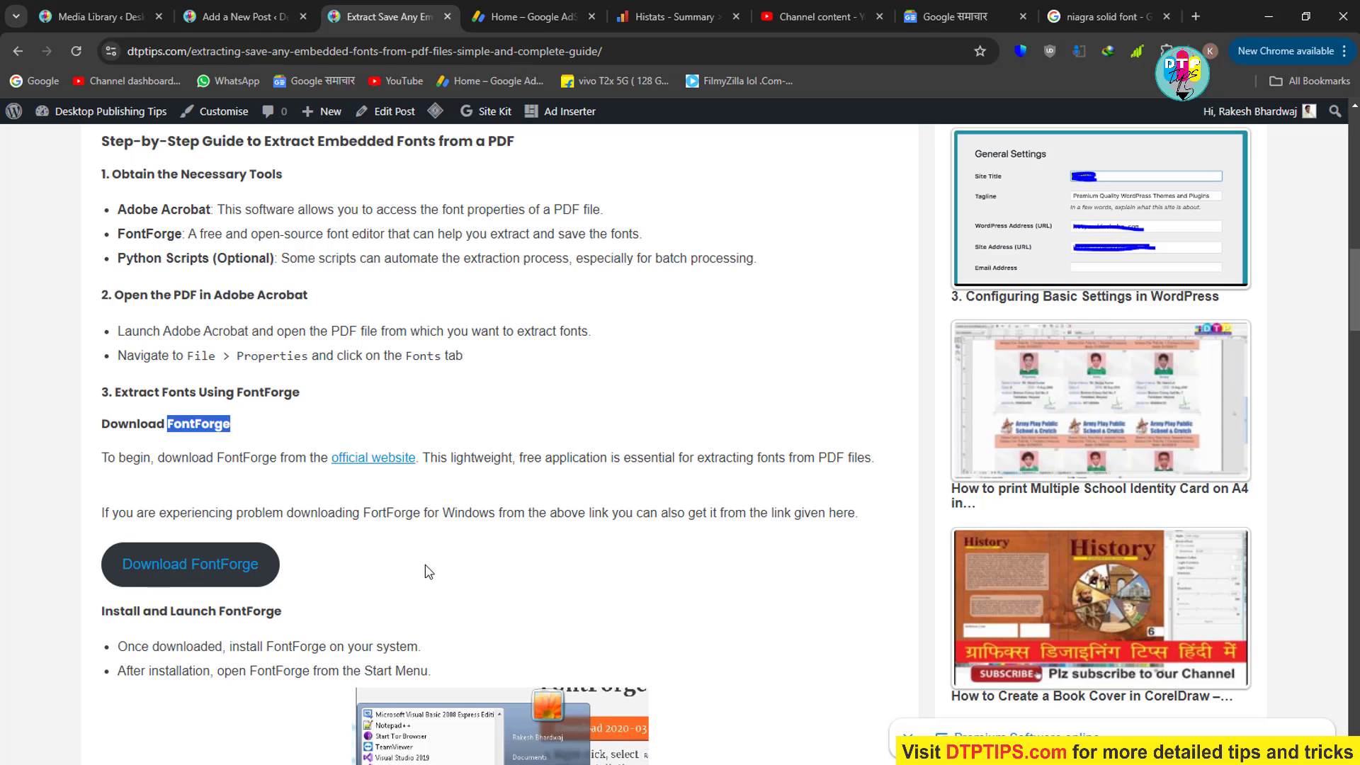
{"action": "left_click", "coordinate": [375, 459]}
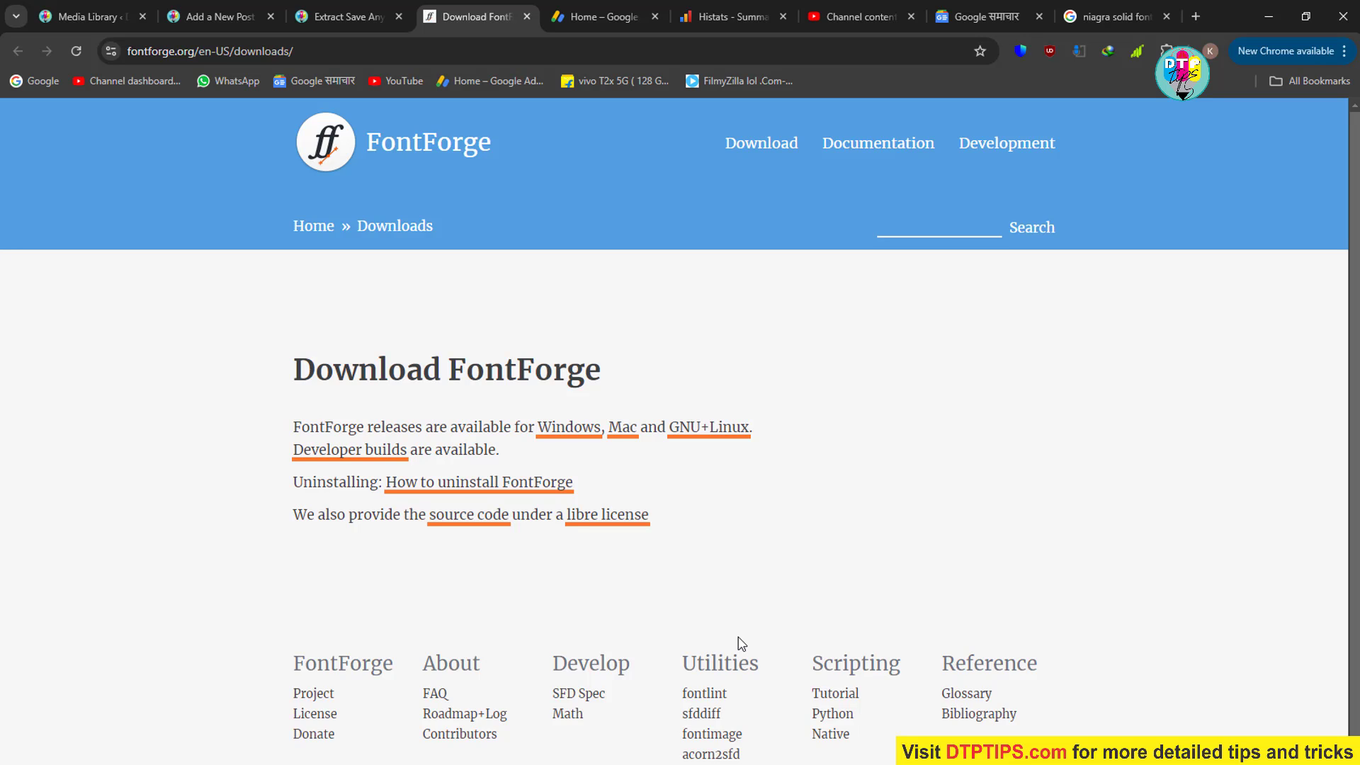
{"action": "left_click", "coordinate": [566, 429]}
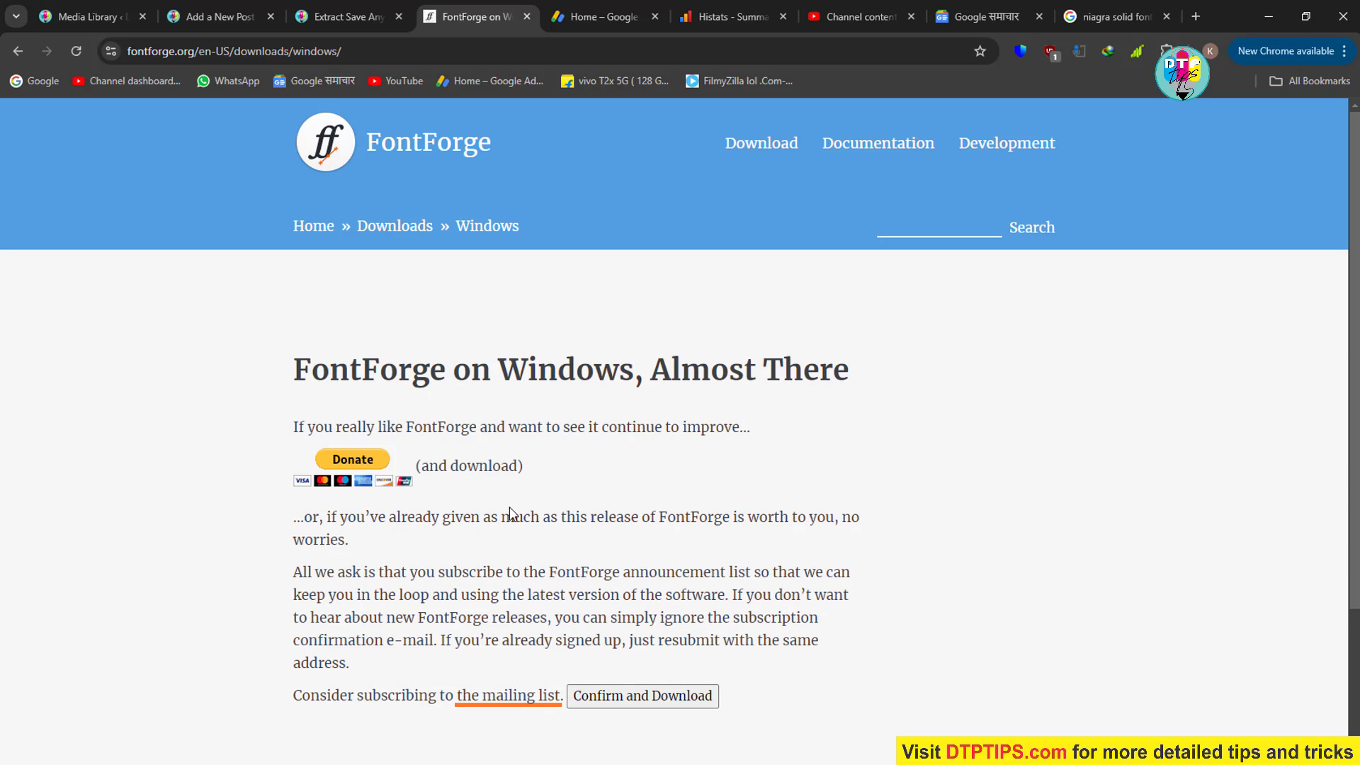
{"action": "left_click", "coordinate": [639, 698]}
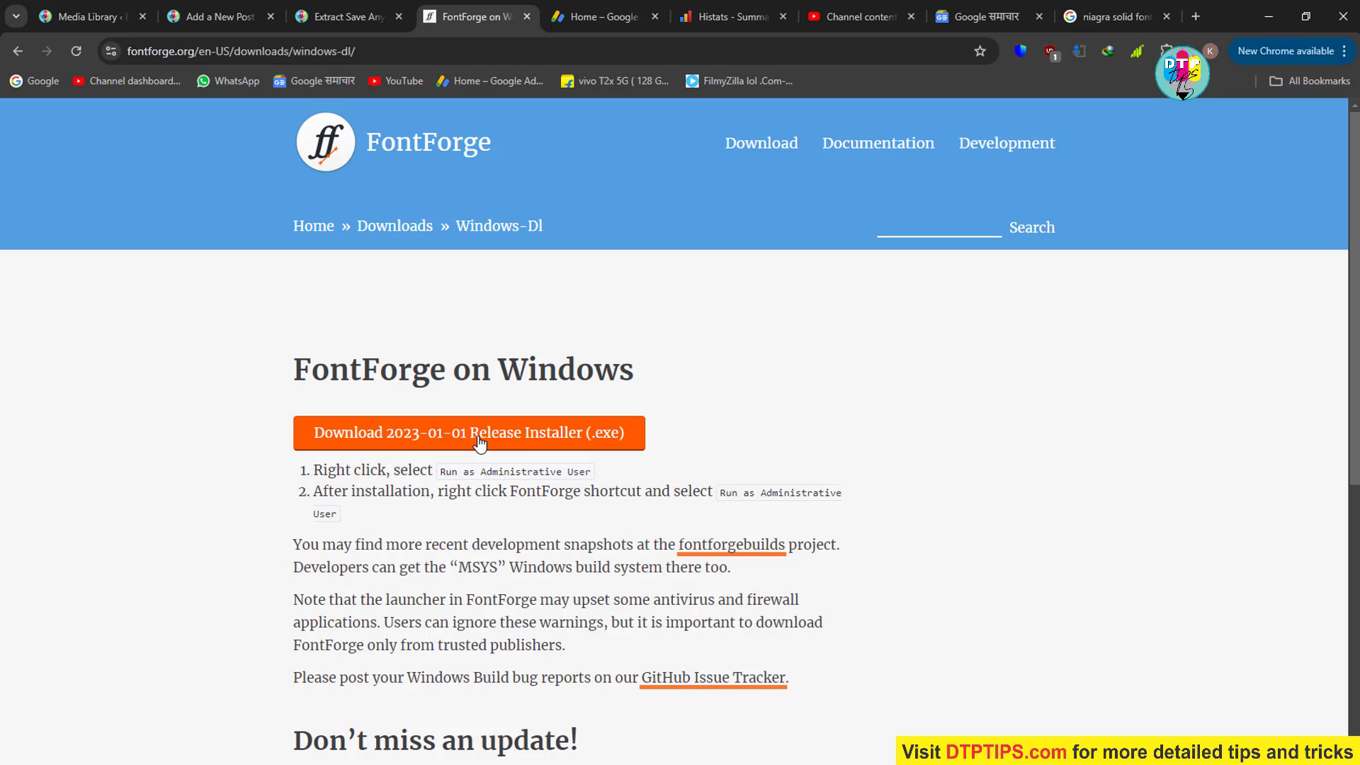
Switch to File Explorer and open the Programs folder inside Downloads
{"action": "left_click", "coordinate": [344, 763]}
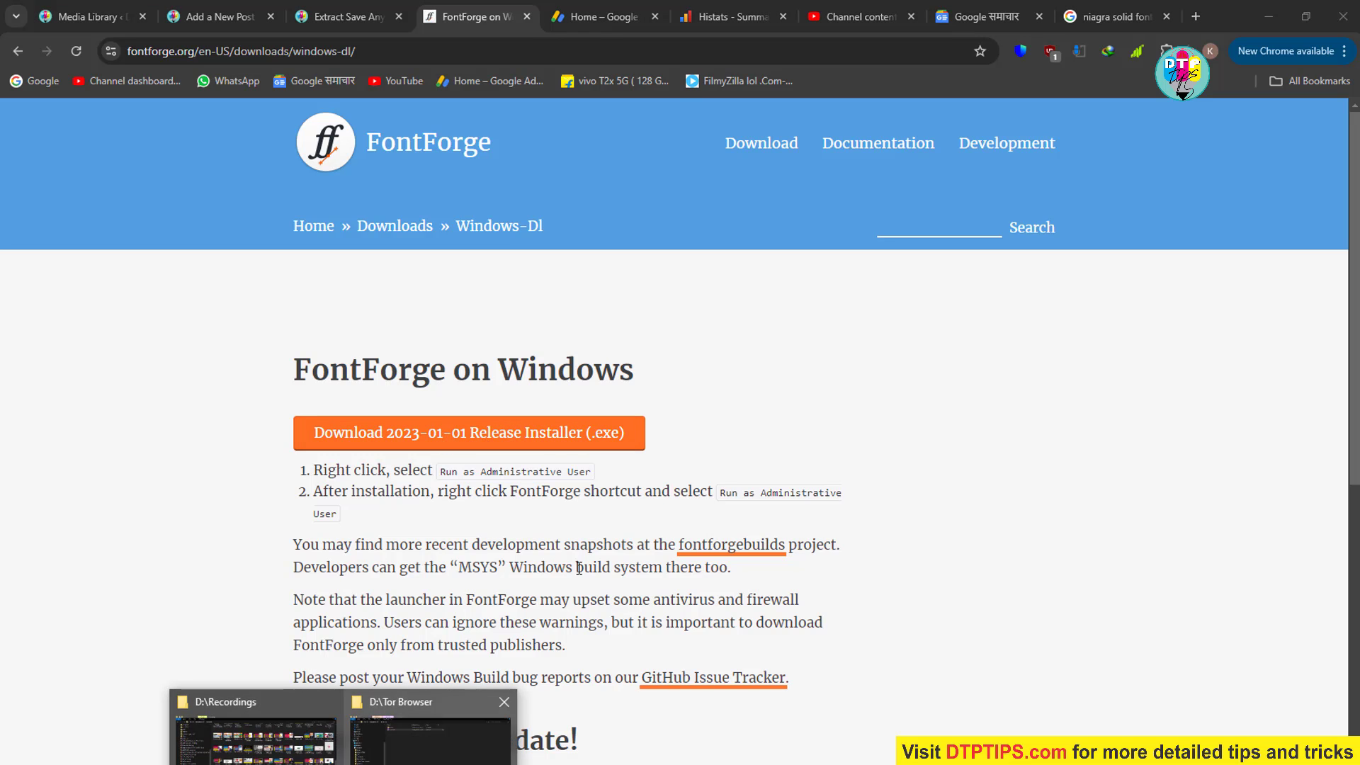
{"action": "left_click", "coordinate": [430, 736]}
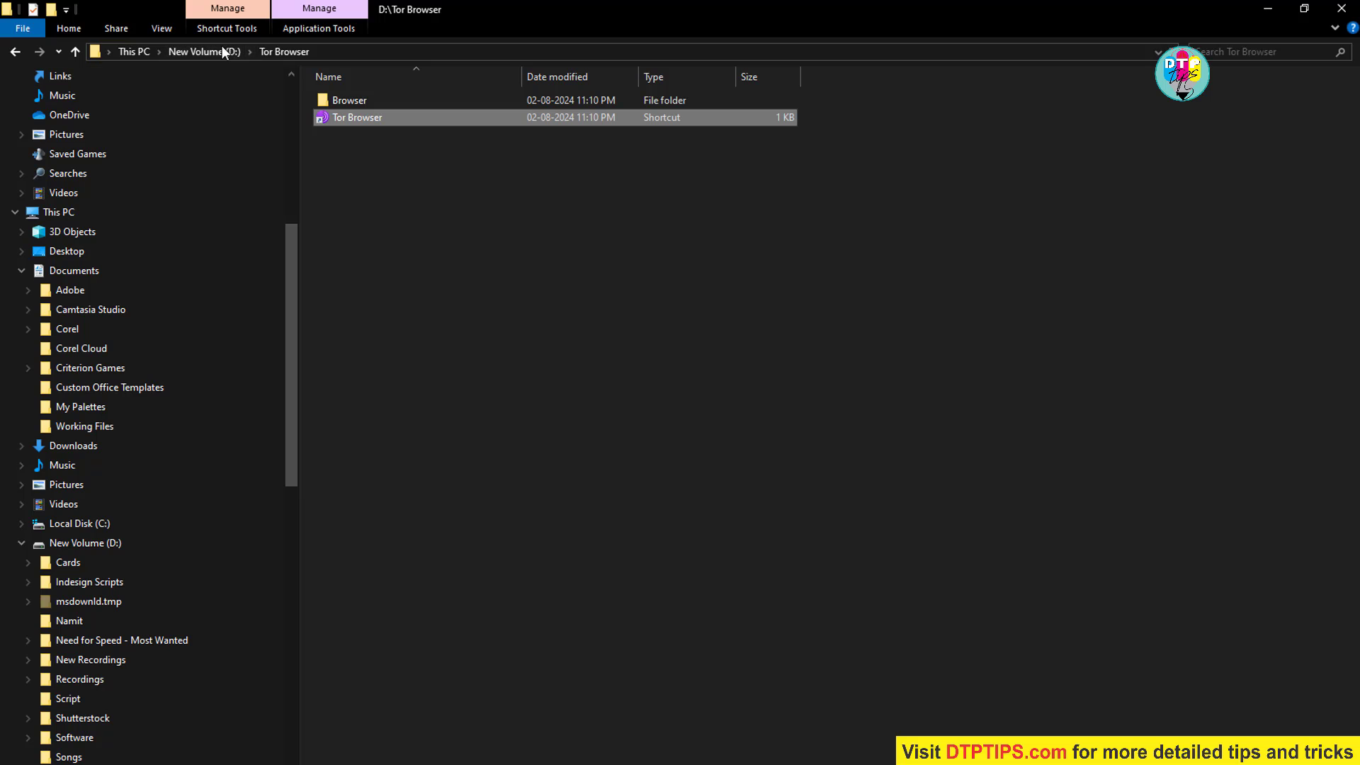
{"action": "left_click", "coordinate": [205, 51]}
{"action": "scroll", "coordinate": [53, 202], "scroll_direction": "up", "scroll_amount": 2}
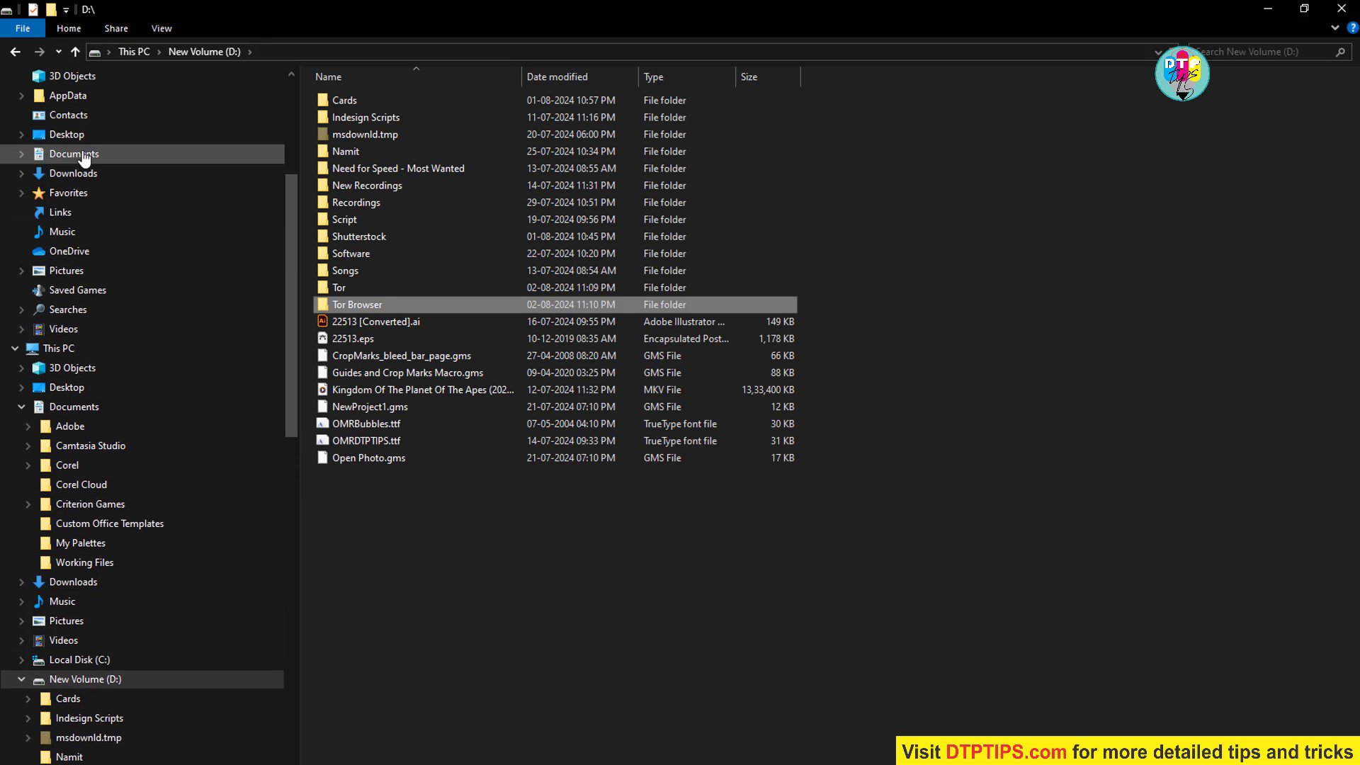
{"action": "left_click", "coordinate": [77, 156]}
{"action": "left_click", "coordinate": [74, 174]}
{"action": "double_click", "coordinate": [354, 142]}
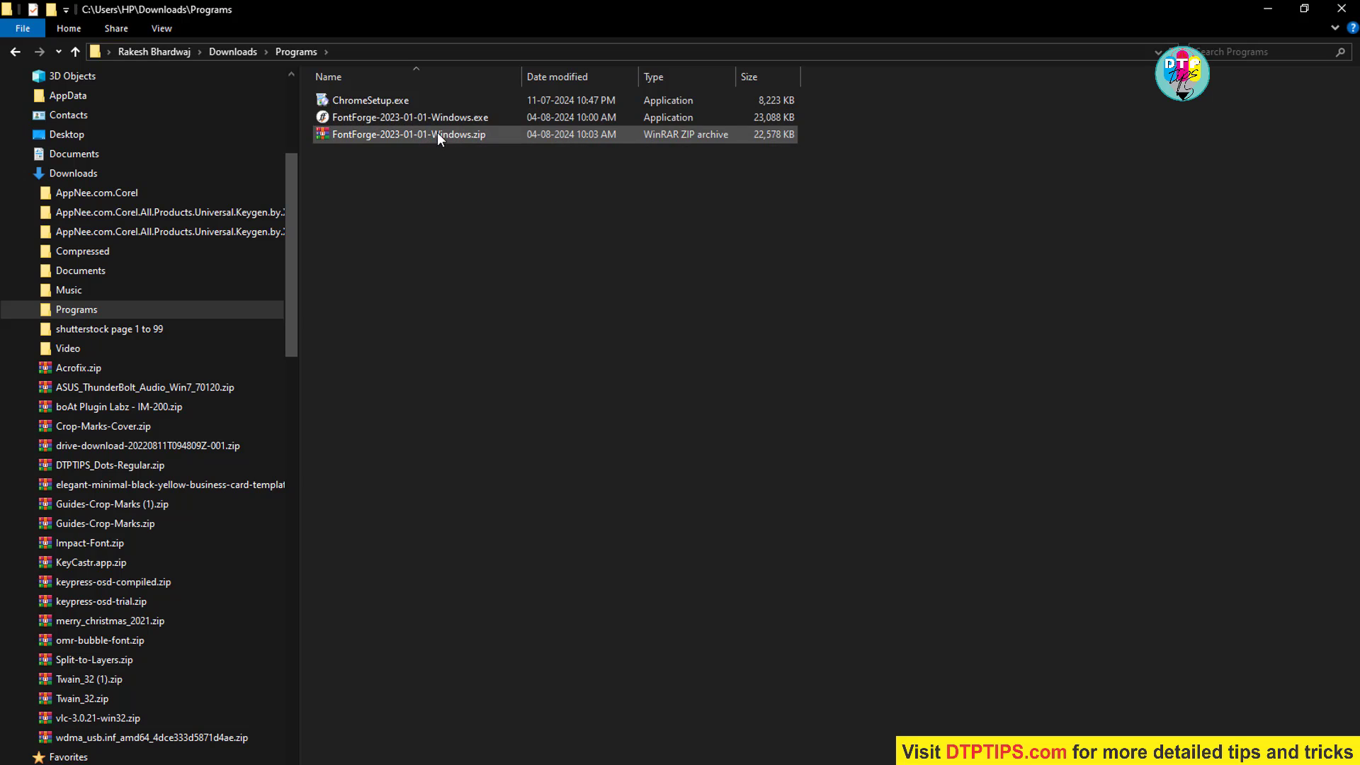
Run FontForge-2023-01-01-Windows.exe with English as the setup language and continue past the information page
{"action": "left_click", "coordinate": [348, 121]}
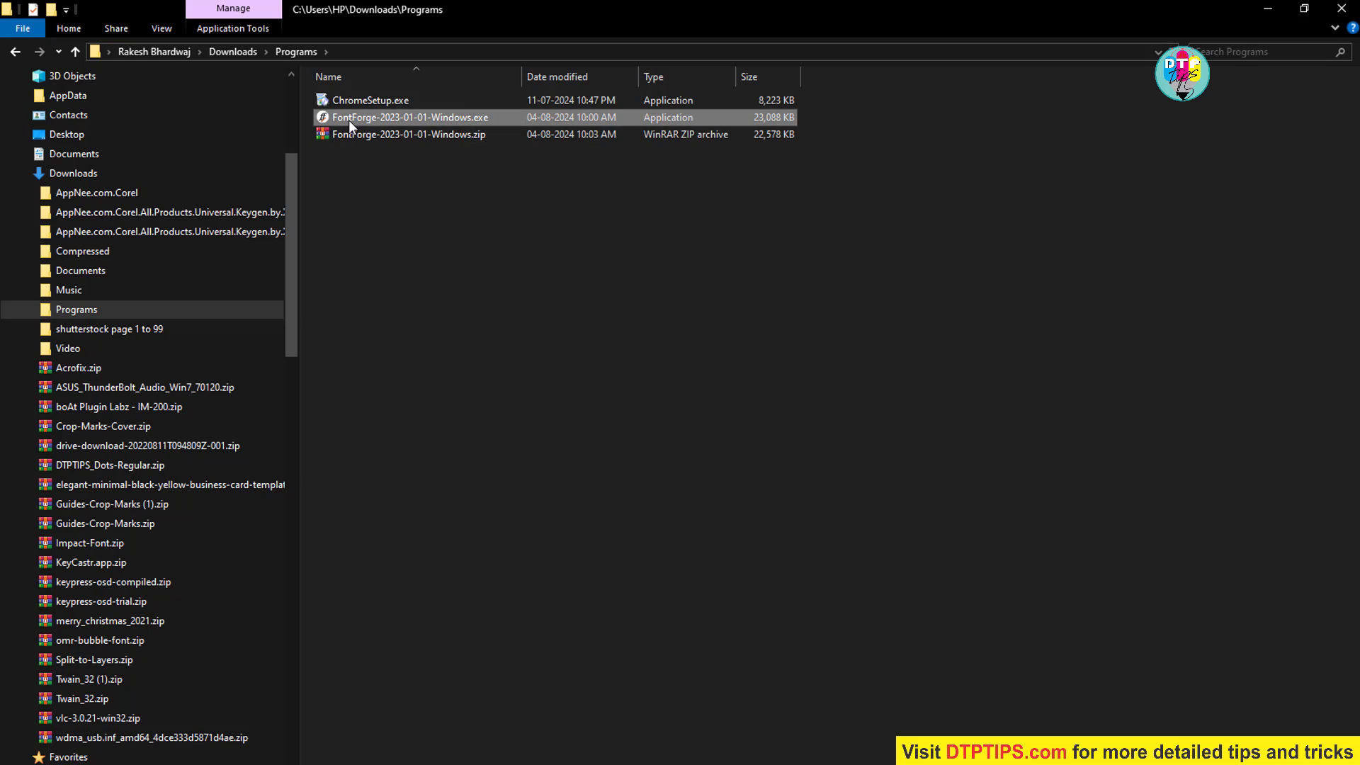
{"action": "double_click", "coordinate": [351, 119]}
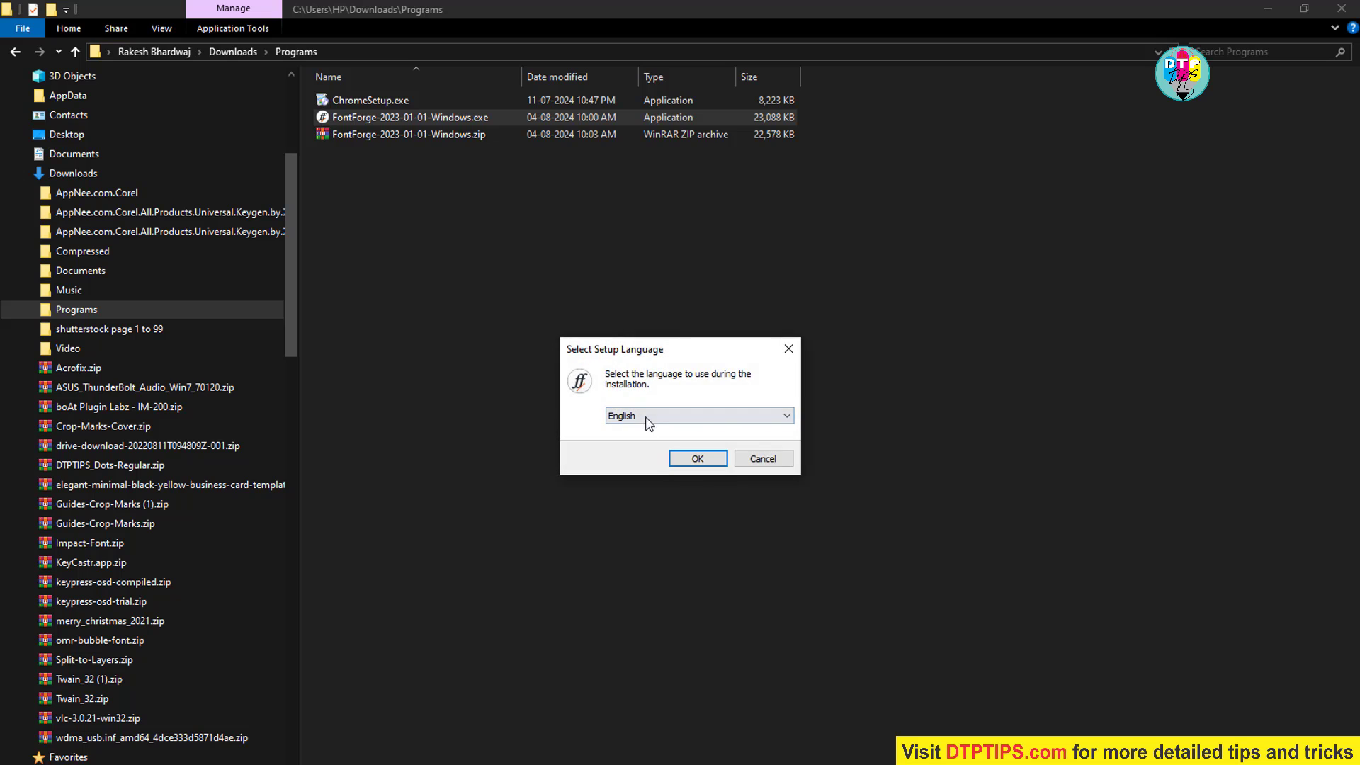
{"action": "left_click", "coordinate": [690, 462]}
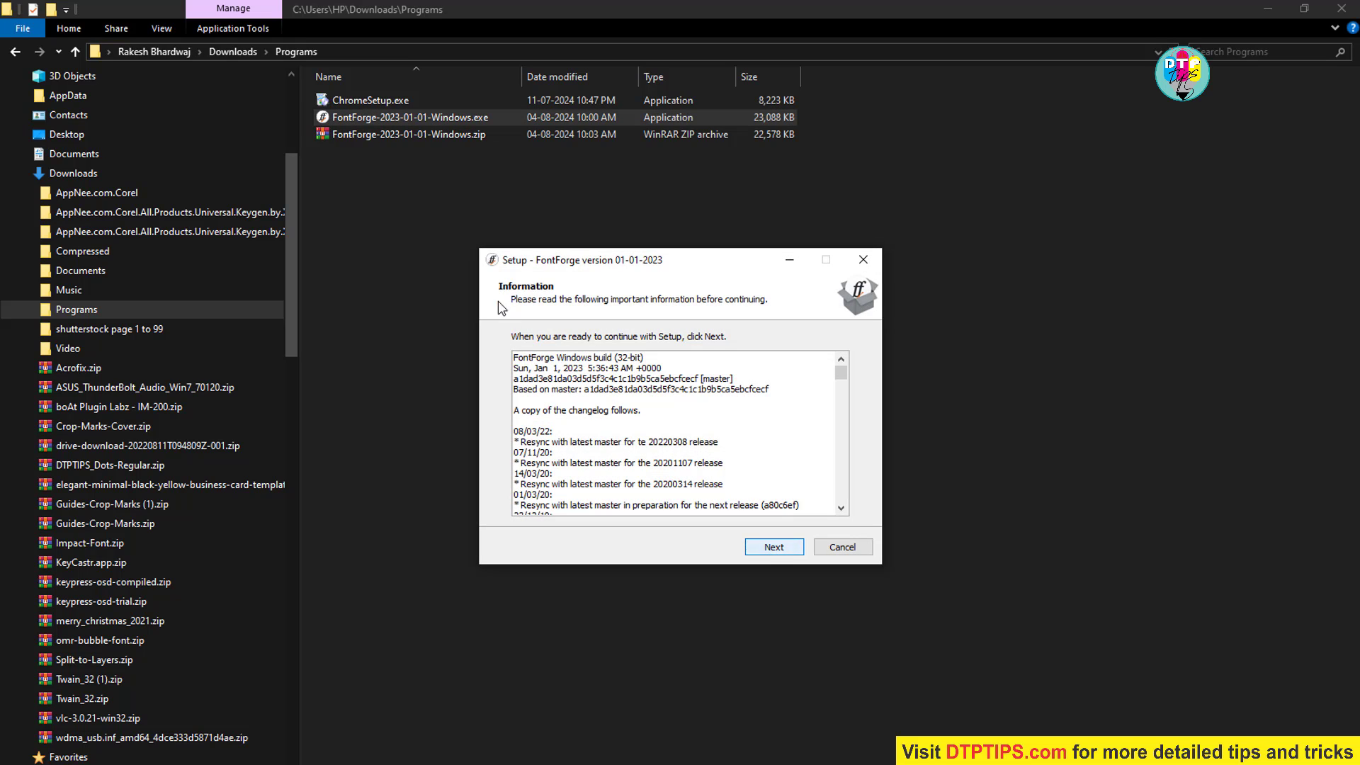
{"action": "left_click", "coordinate": [774, 548]}
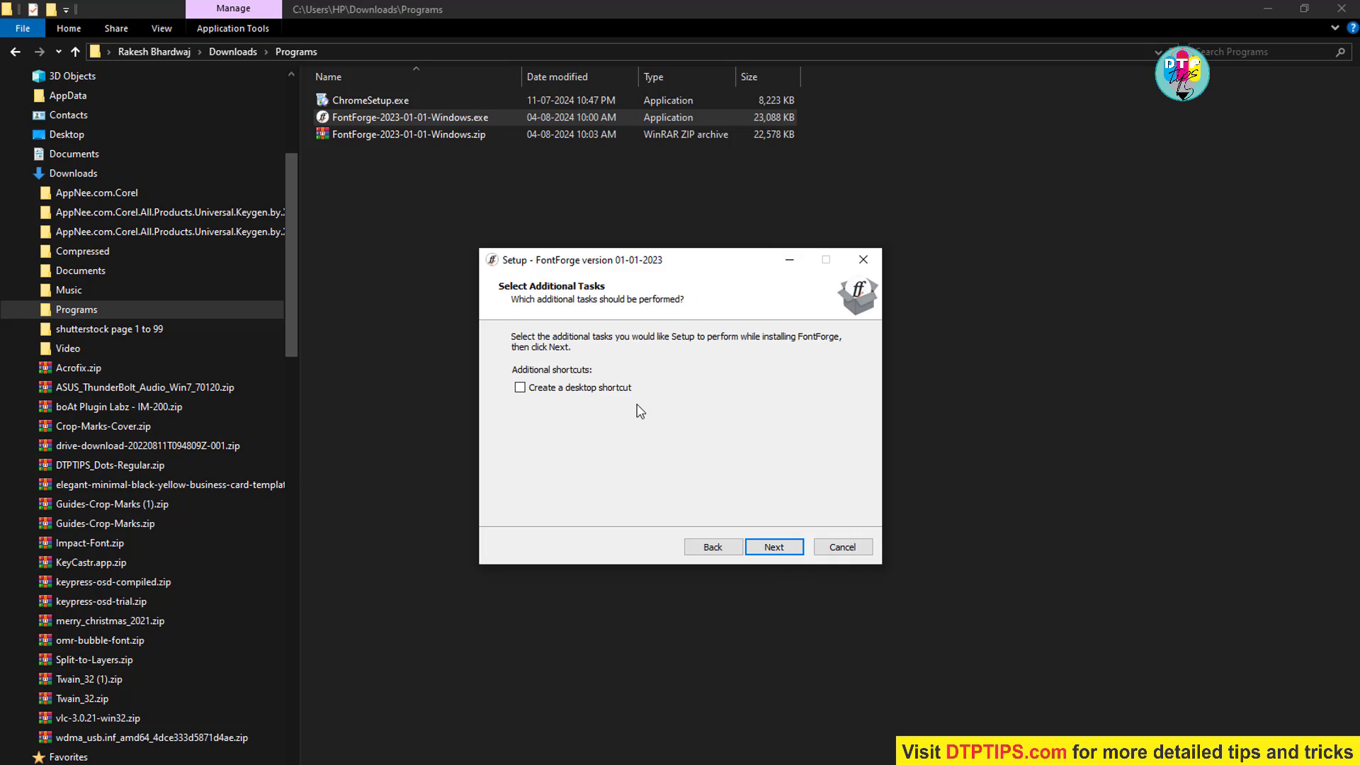
Install FontForge with a desktop shortcut and finish setup with Launch FontForge enabled
{"action": "left_click", "coordinate": [553, 391]}
{"action": "left_click", "coordinate": [771, 551]}
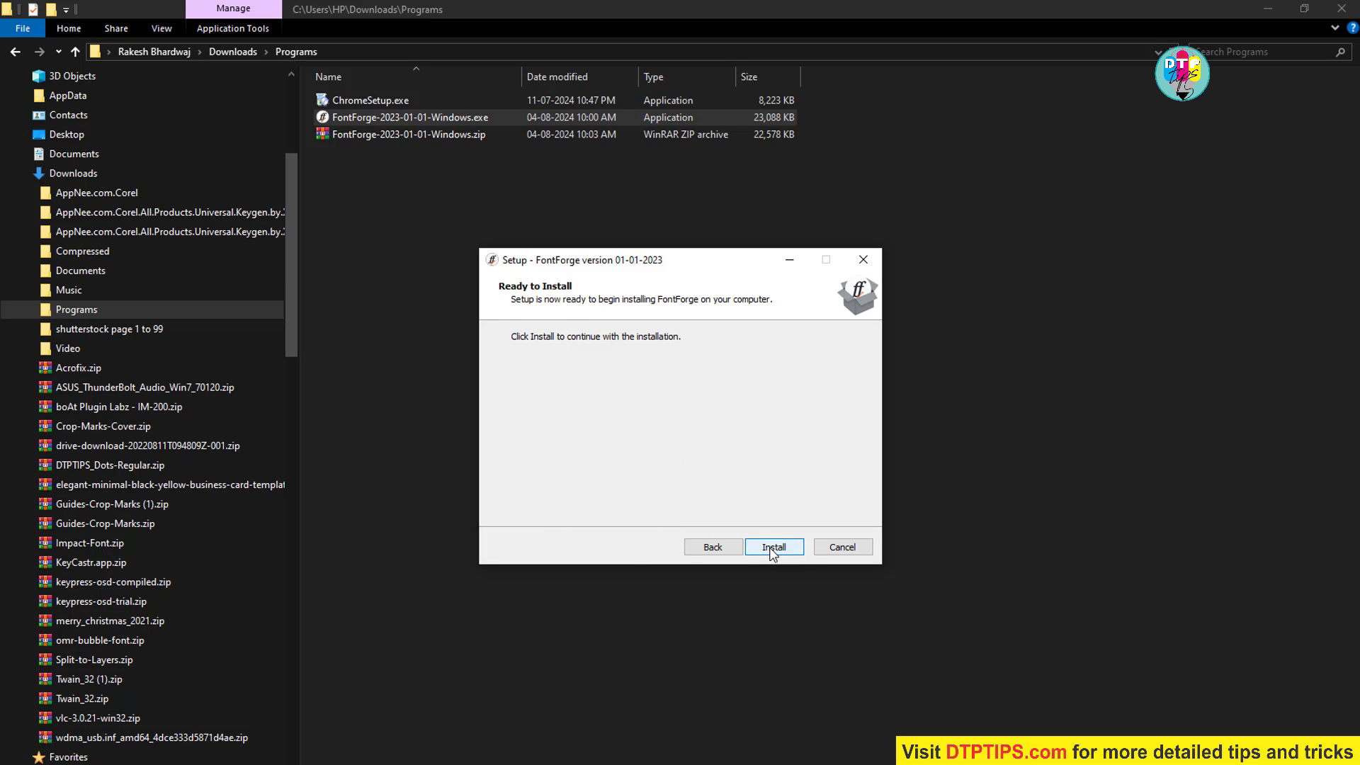
{"action": "left_click", "coordinate": [771, 549]}
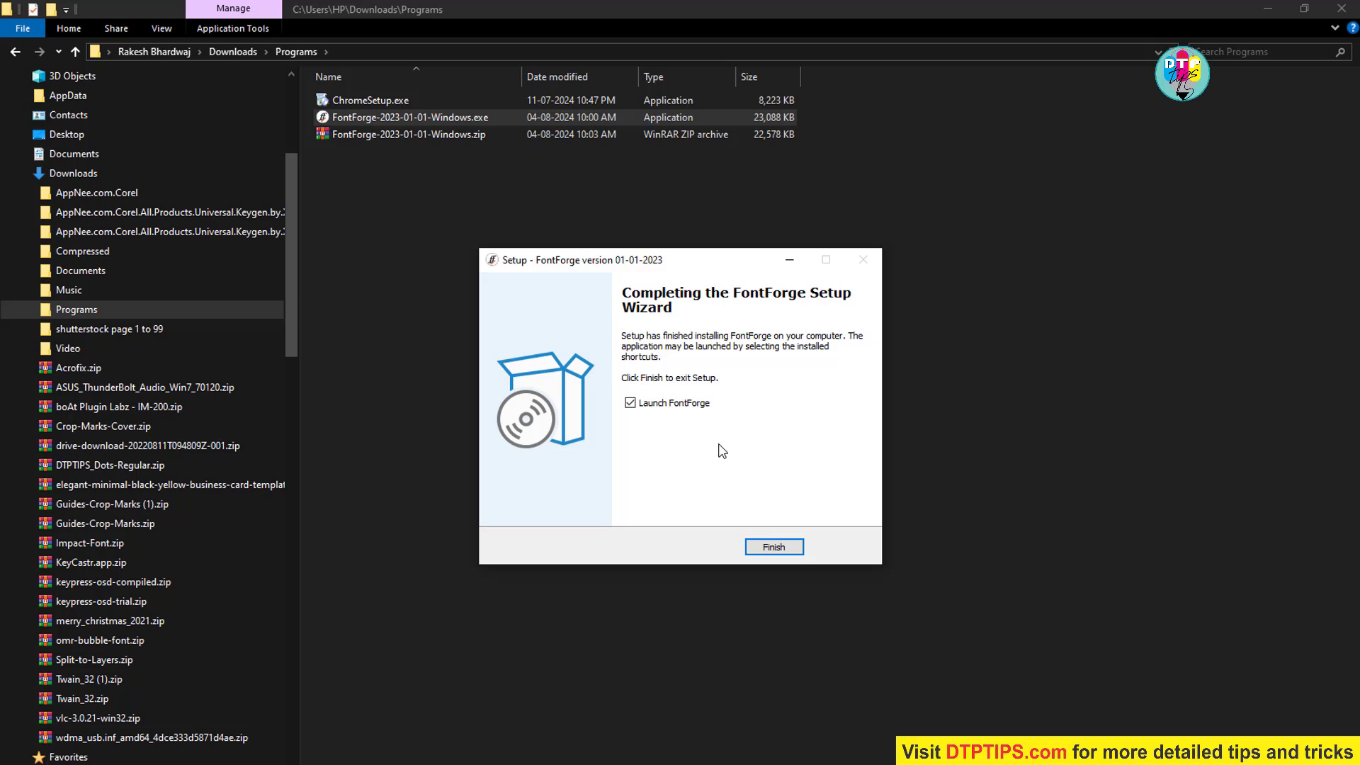
{"action": "left_click", "coordinate": [774, 547]}
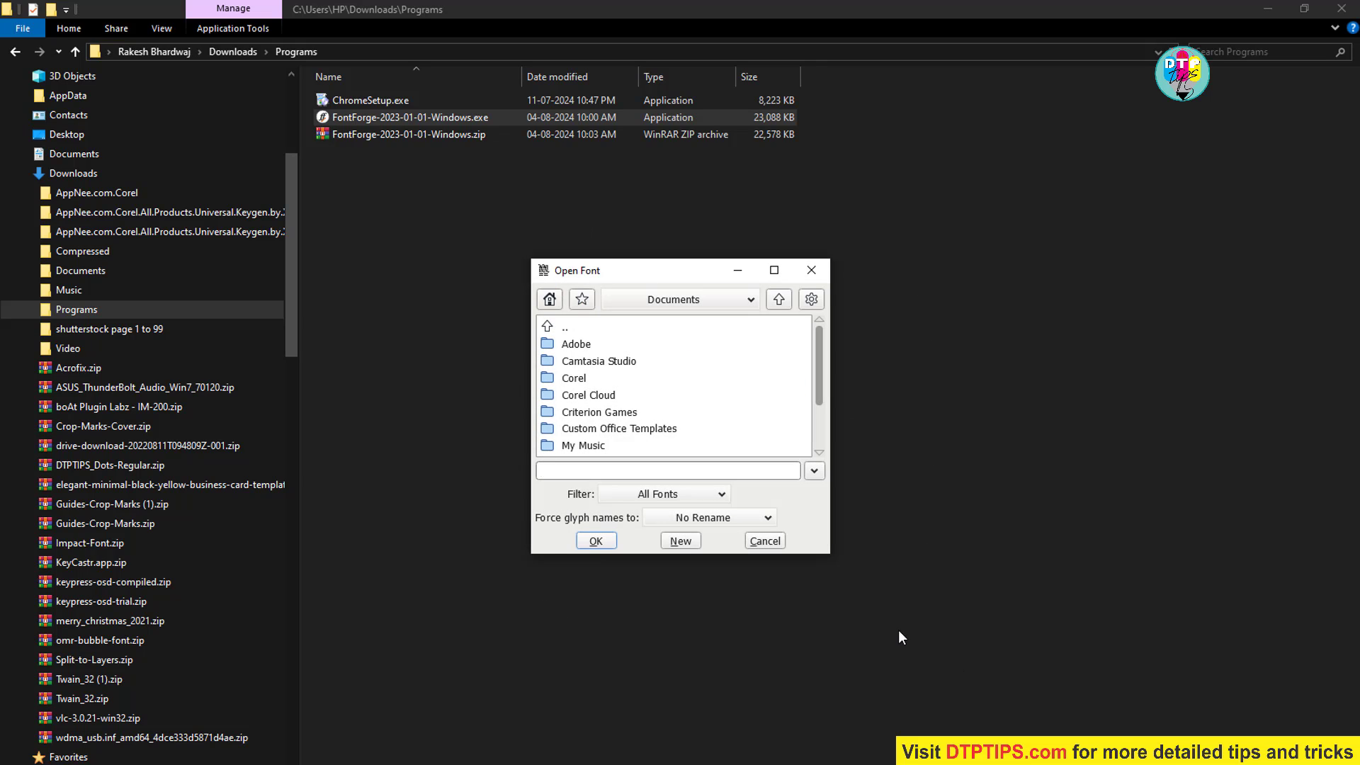
Copy Fonts.pdf from the desktop into the root of New Volume (D:)
{"action": "left_click", "coordinate": [690, 300]}
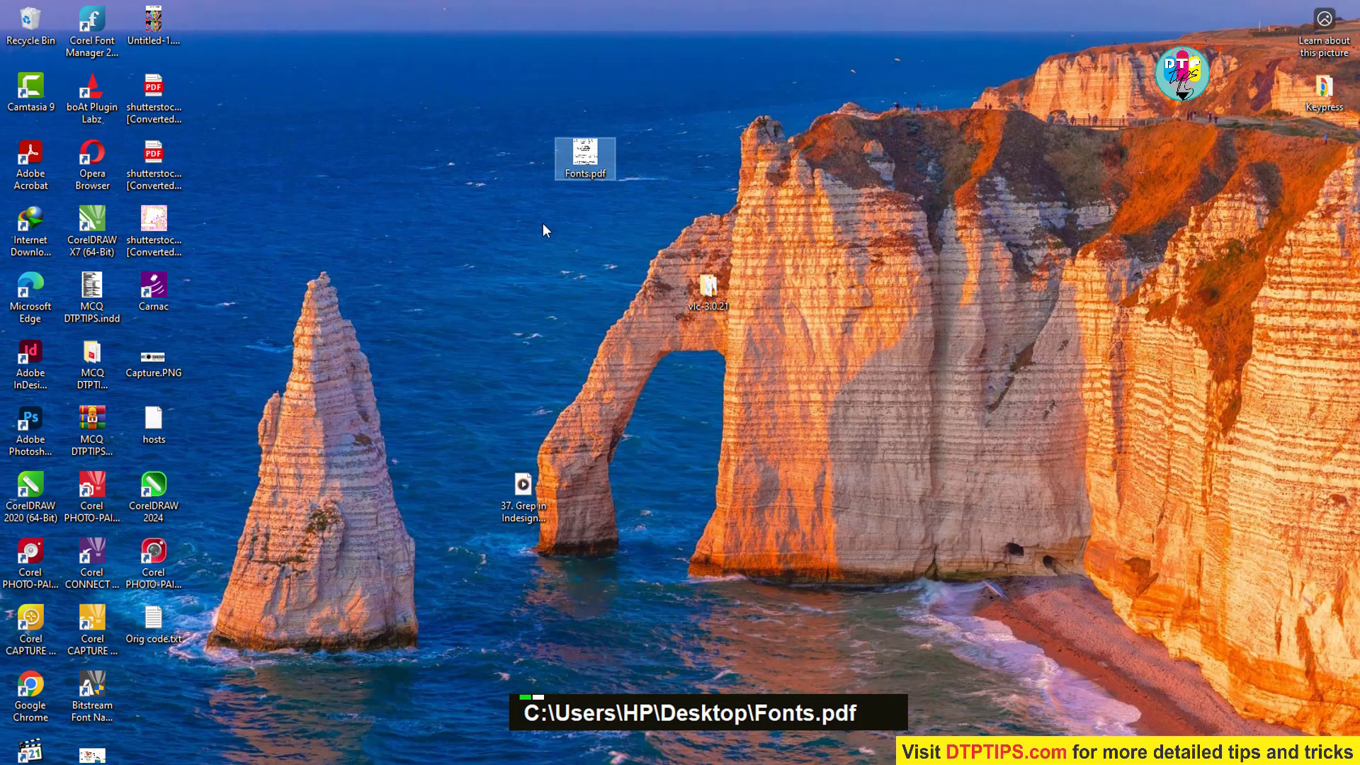
{"action": "key", "text": "super+e"}
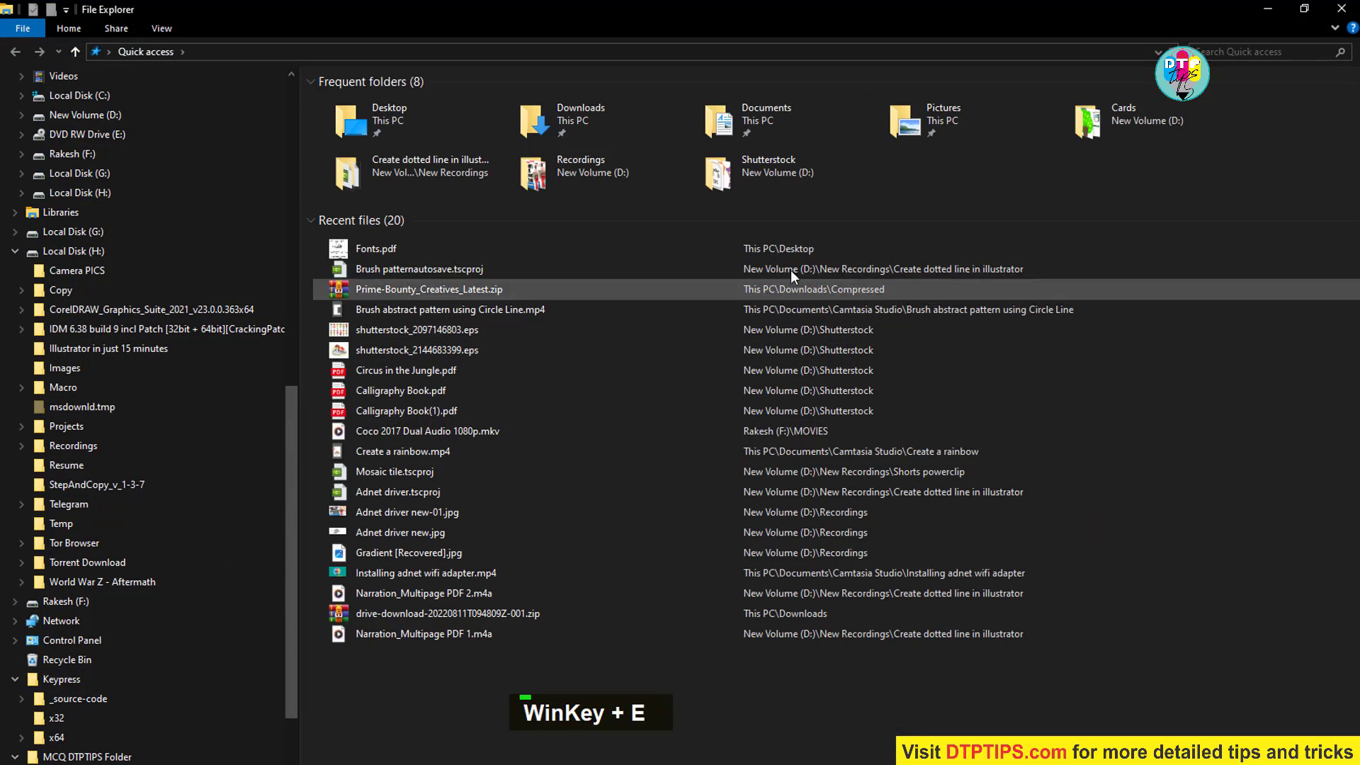
{"action": "scroll", "coordinate": [177, 496], "scroll_direction": "down", "scroll_amount": 1}
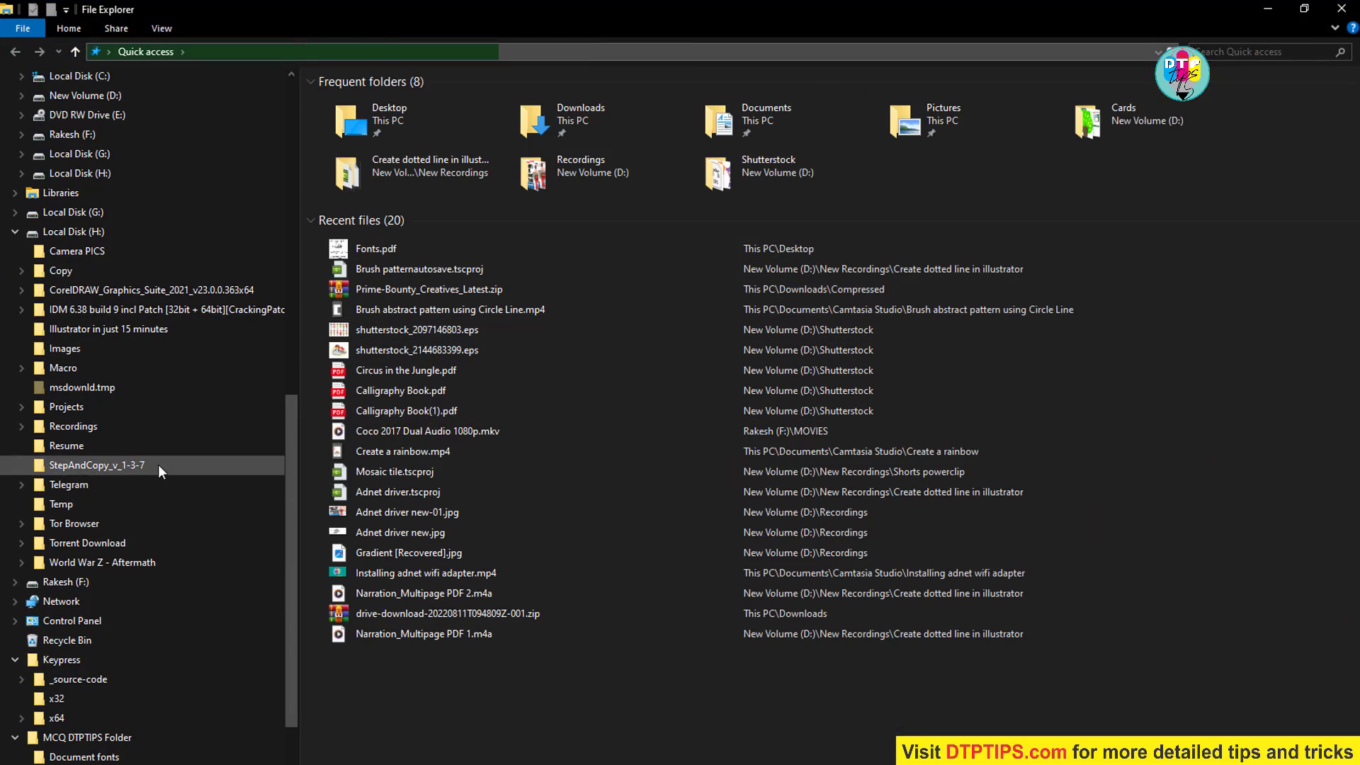
{"action": "left_click", "coordinate": [85, 95]}
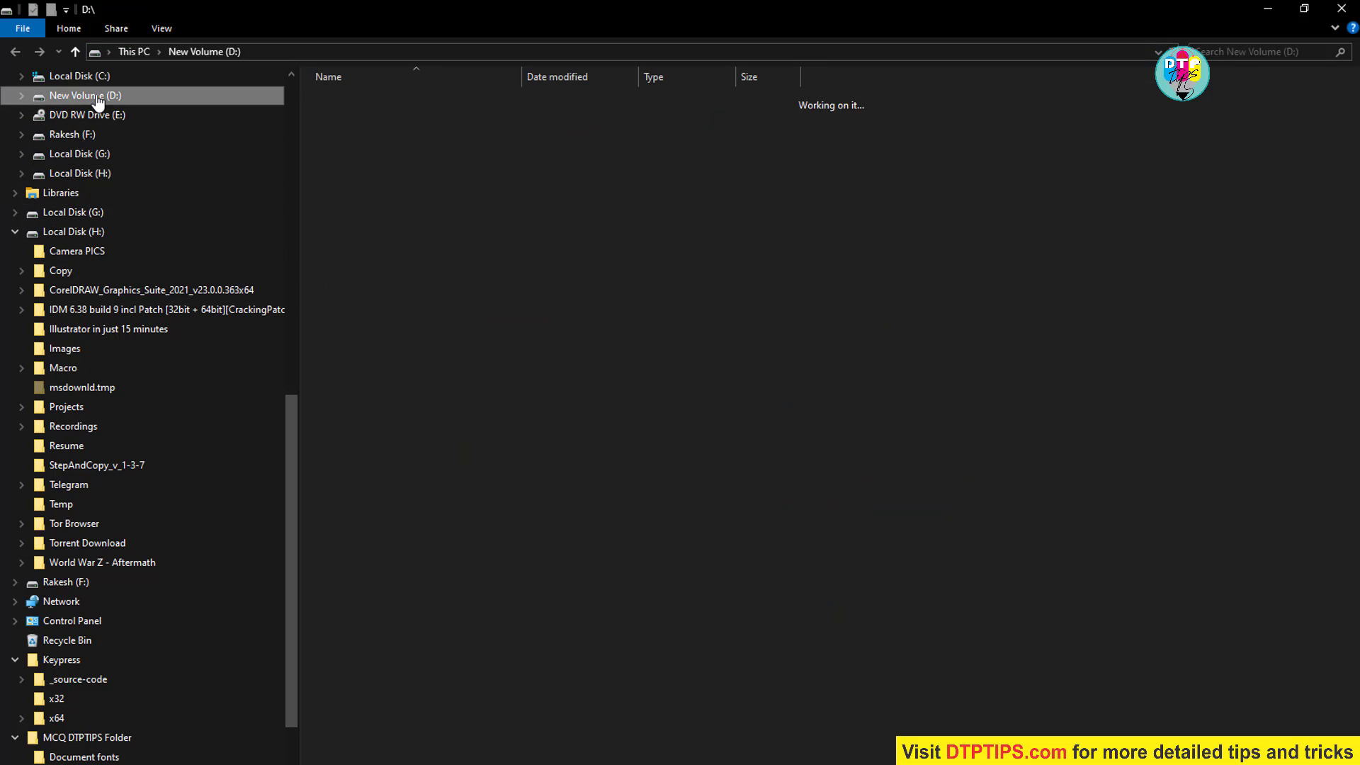
{"action": "key", "text": "ctrl+v"}
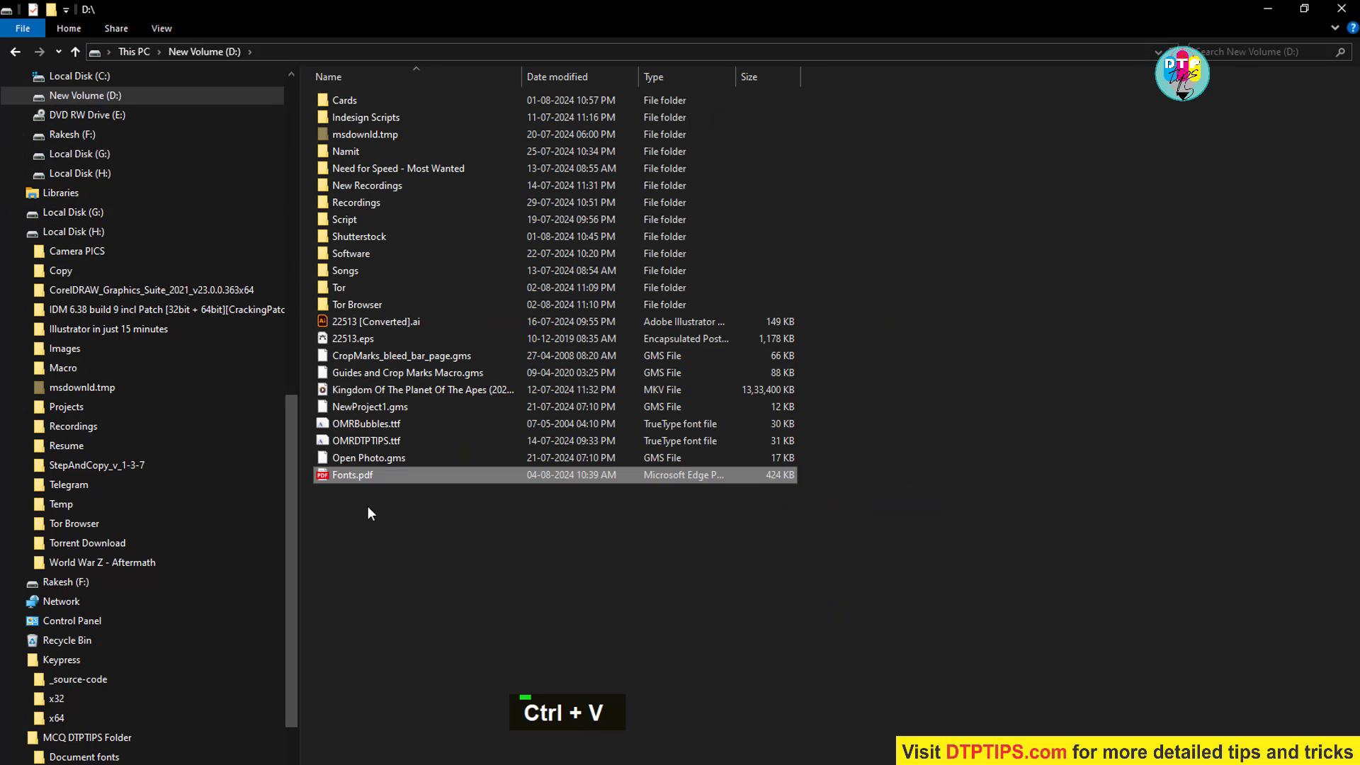
In FontForge's Open Font dialog, browse to D:, filter by Extract from PDF, and open Fonts.pdf
{"action": "left_click", "coordinate": [793, 689]}
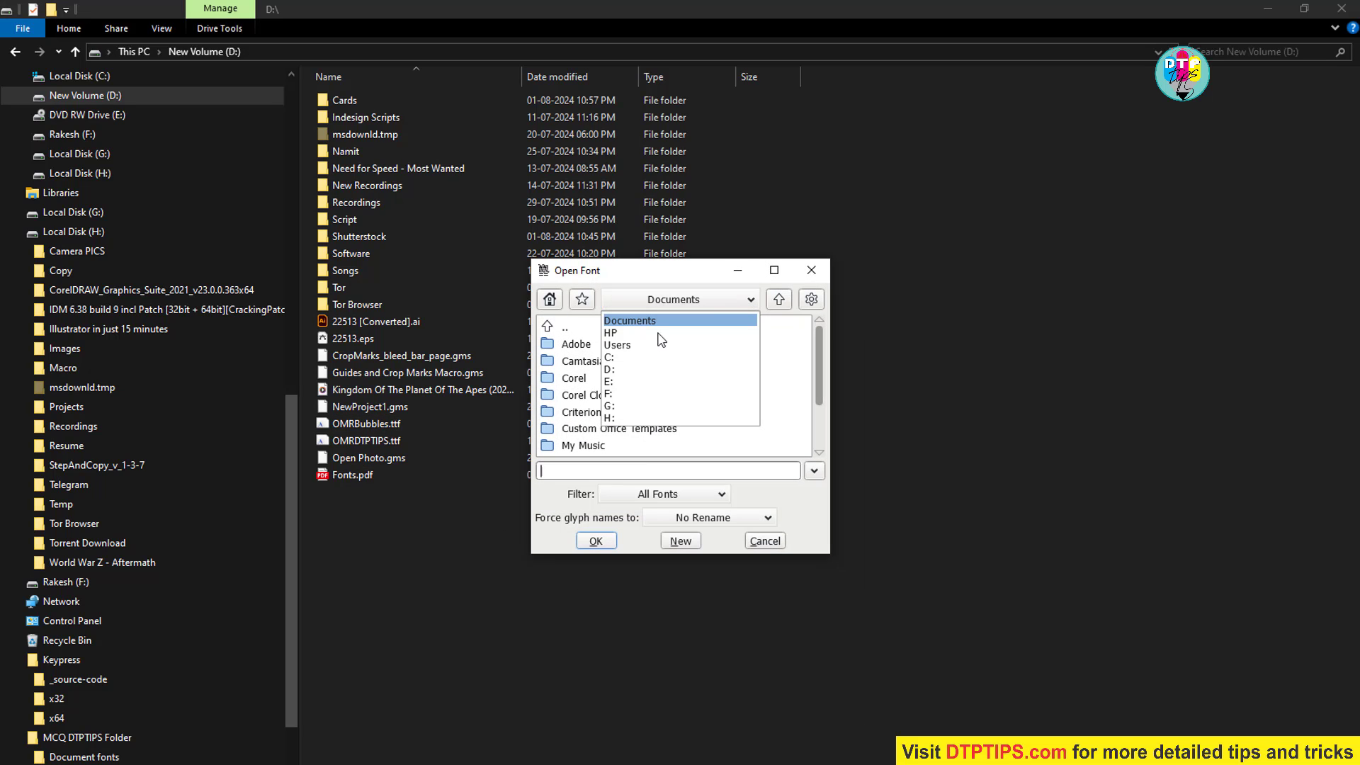
{"action": "left_click", "coordinate": [613, 373]}
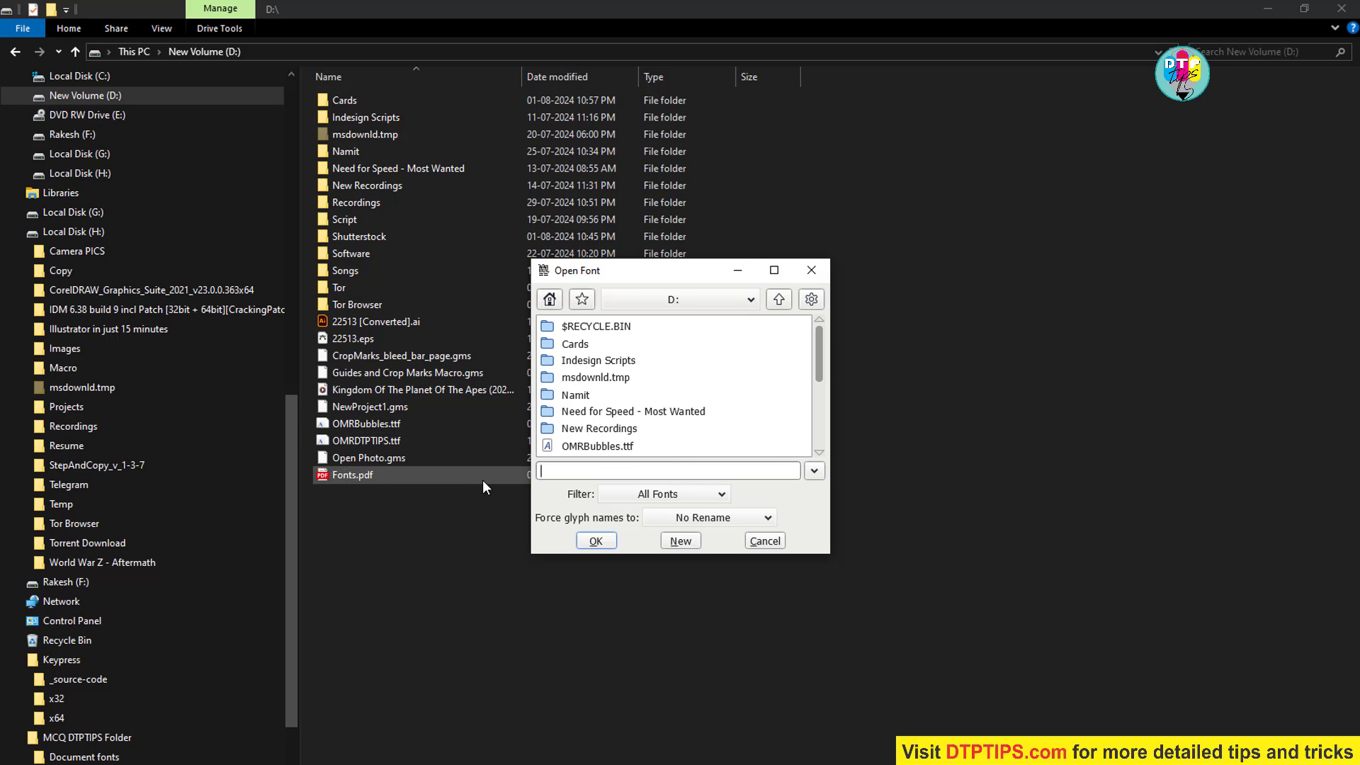
{"action": "left_click", "coordinate": [696, 497]}
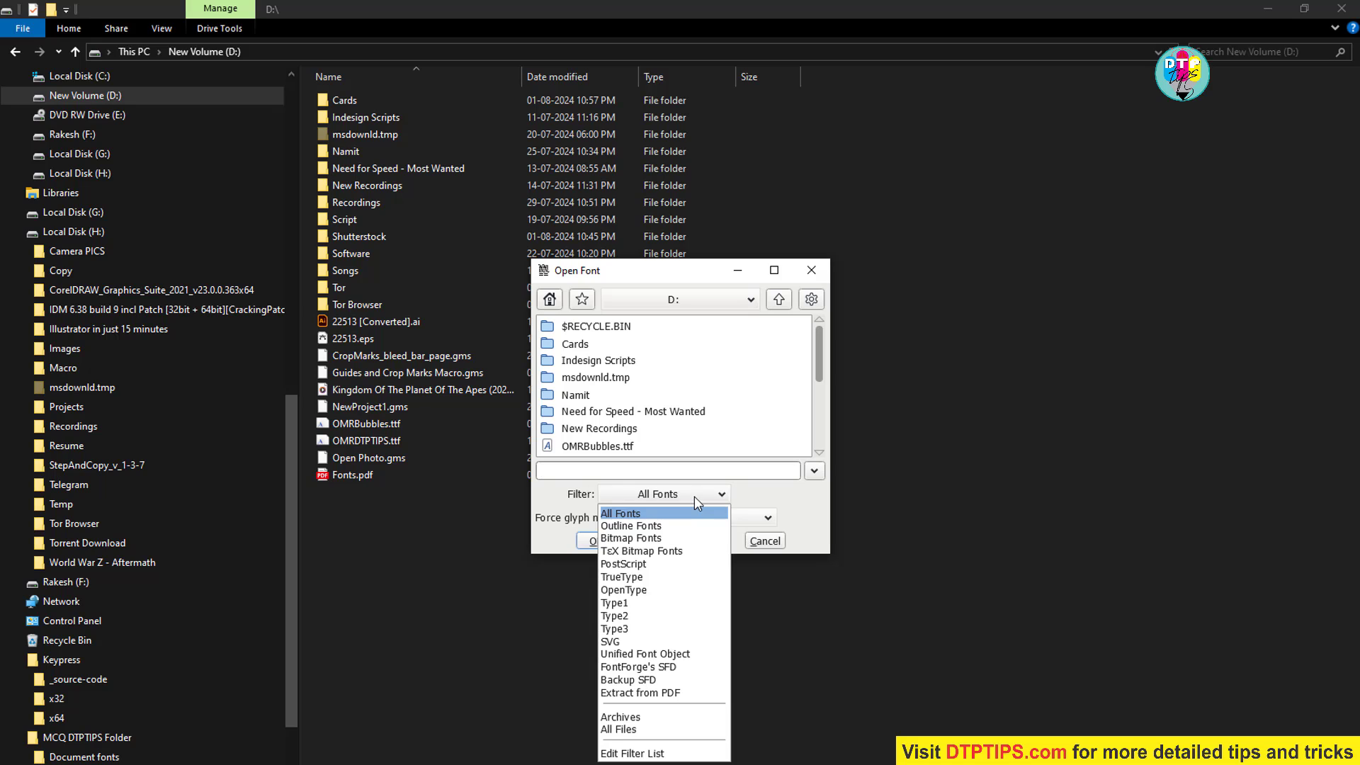
{"action": "left_click", "coordinate": [626, 694]}
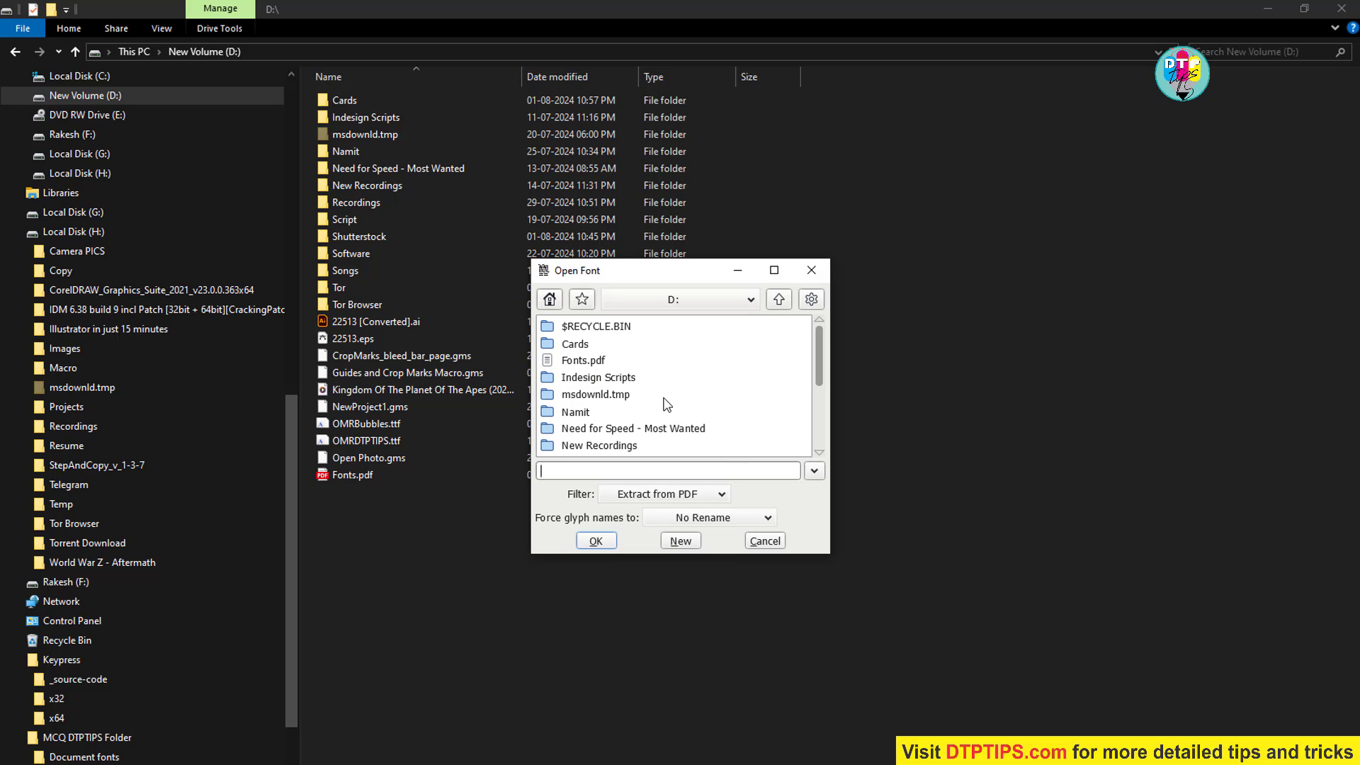
{"action": "scroll", "coordinate": [666, 410], "scroll_direction": "down", "scroll_amount": 1}
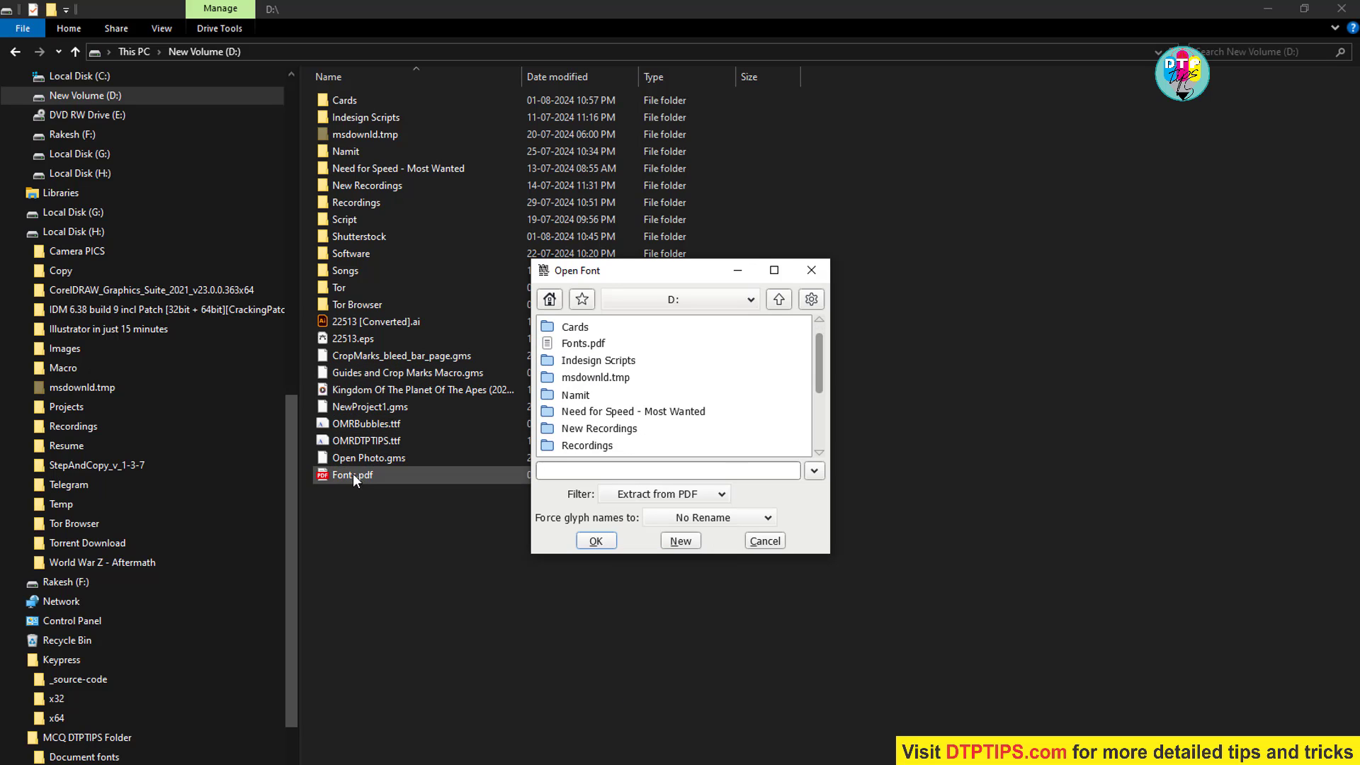
{"action": "left_click", "coordinate": [576, 347]}
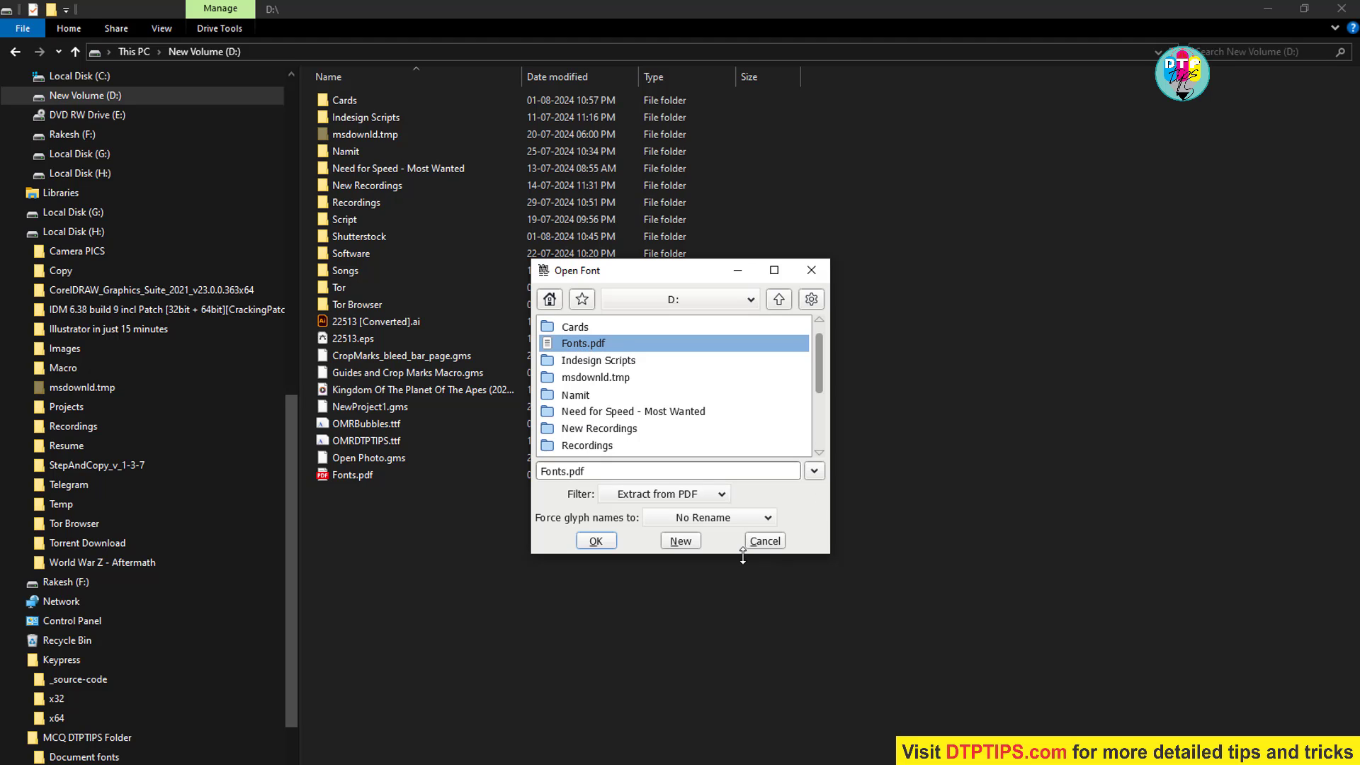
{"action": "left_click", "coordinate": [596, 541]}
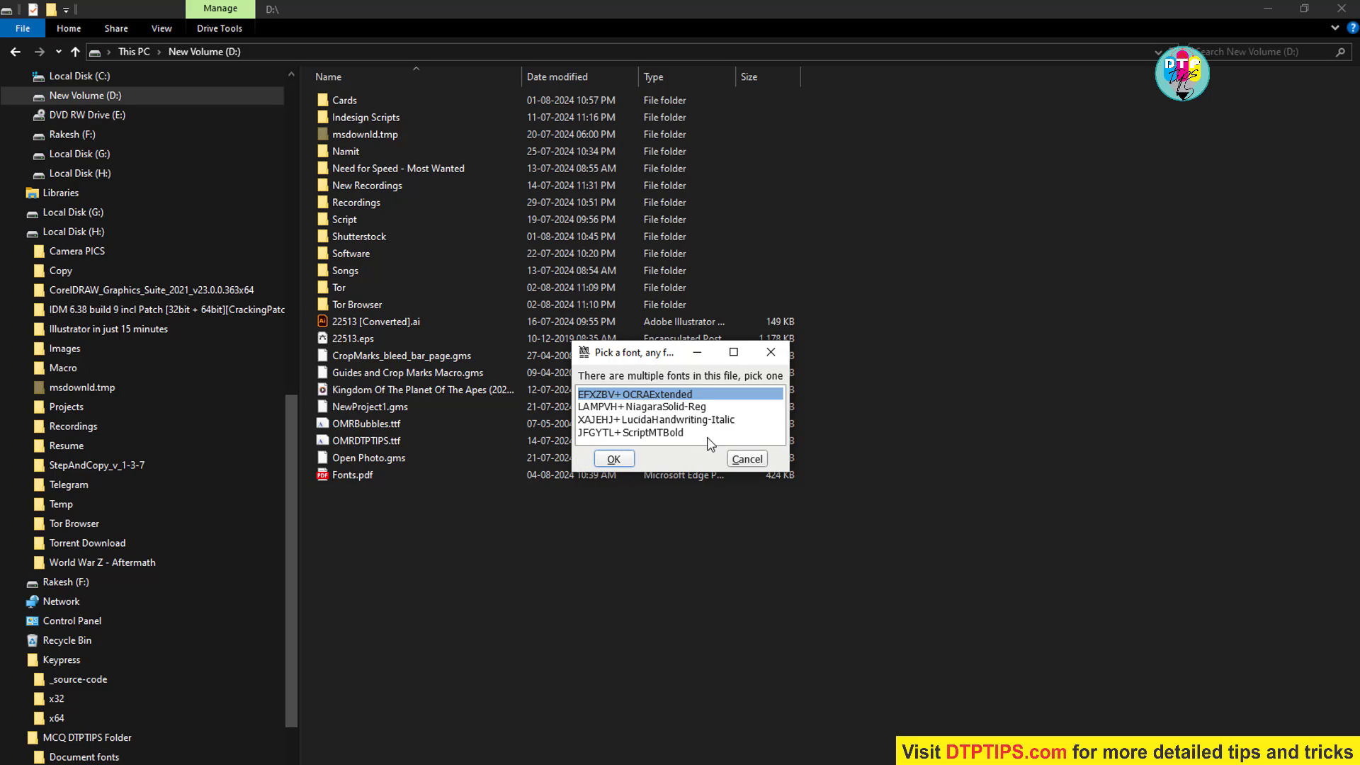
Load the LAMPVH+NiagaraSolid-Reg font from the PDF, enlarge its window, and look through the glyph grid
{"action": "left_click", "coordinate": [646, 408]}
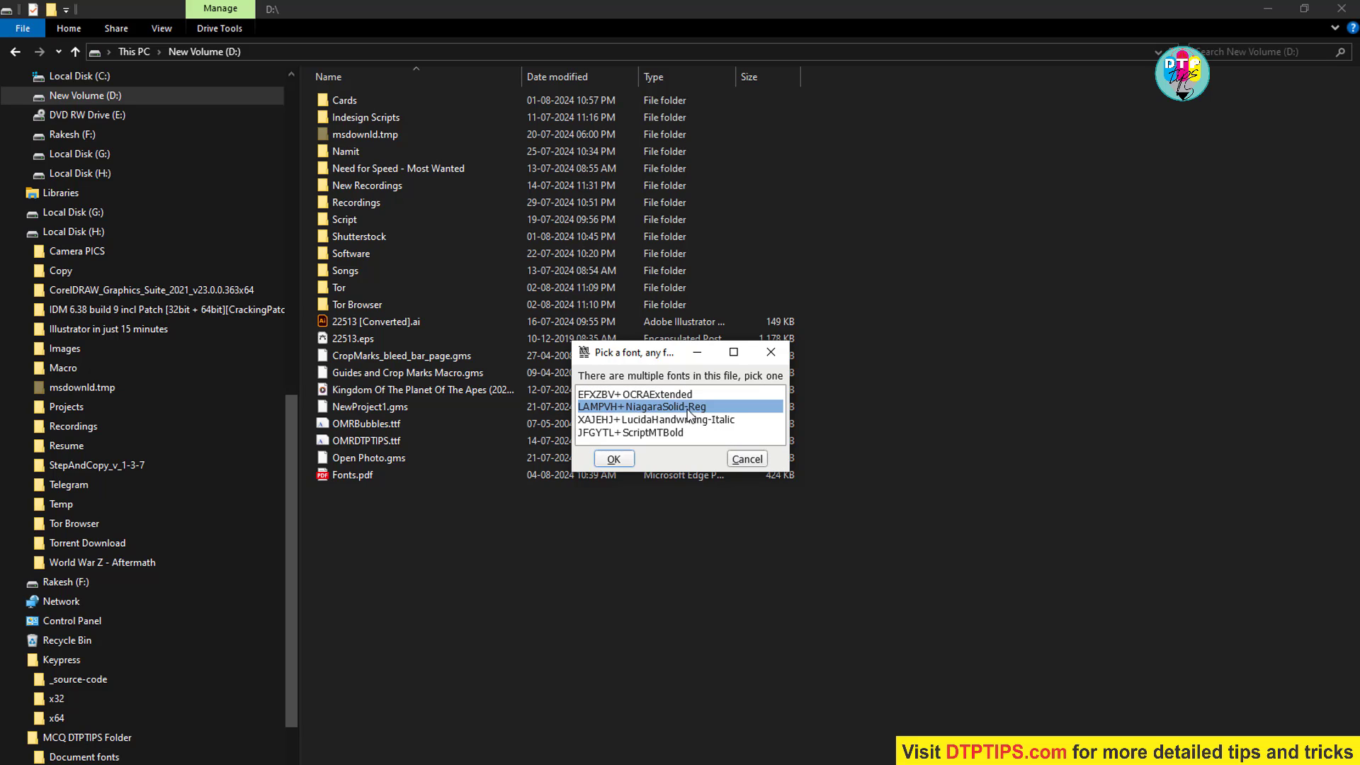
{"action": "left_click", "coordinate": [614, 459]}
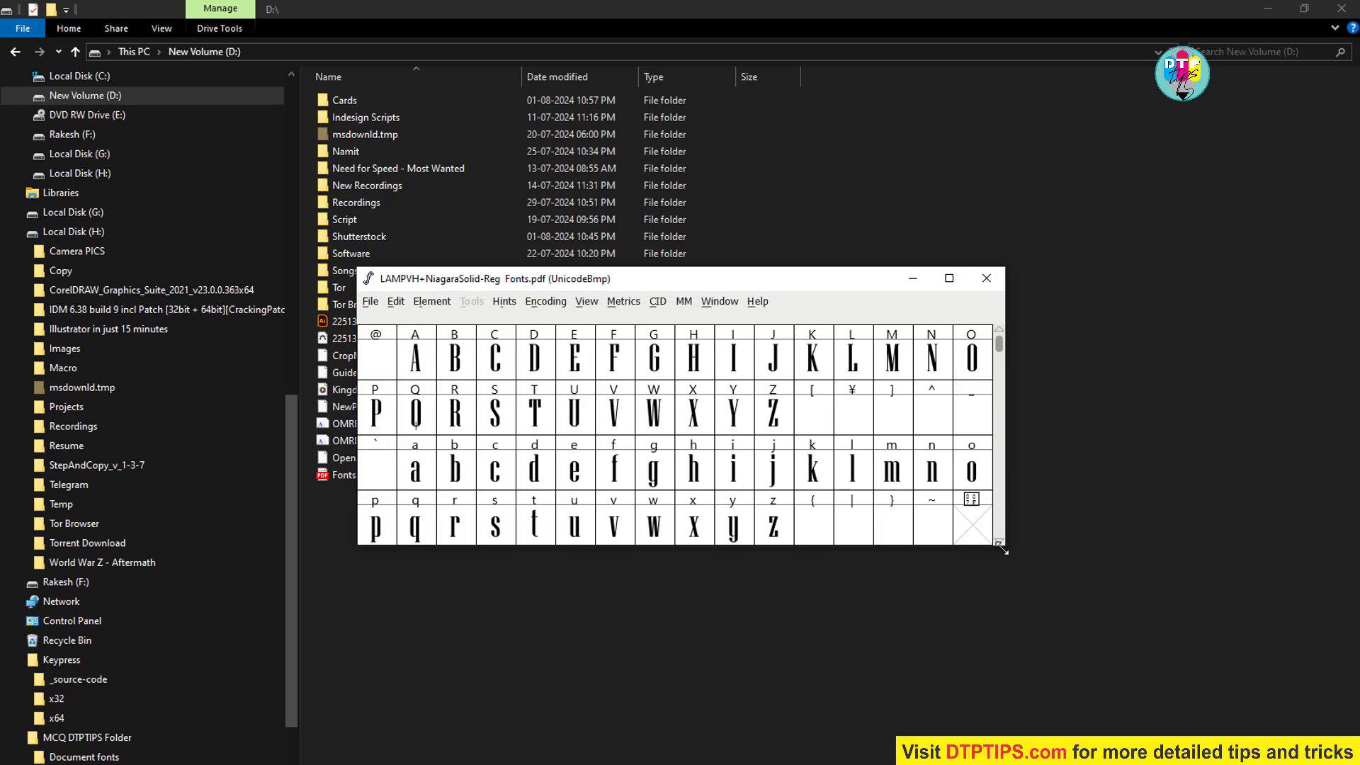
{"action": "left_click_drag", "start_coordinate": [1002, 549], "coordinate": [1208, 737]}
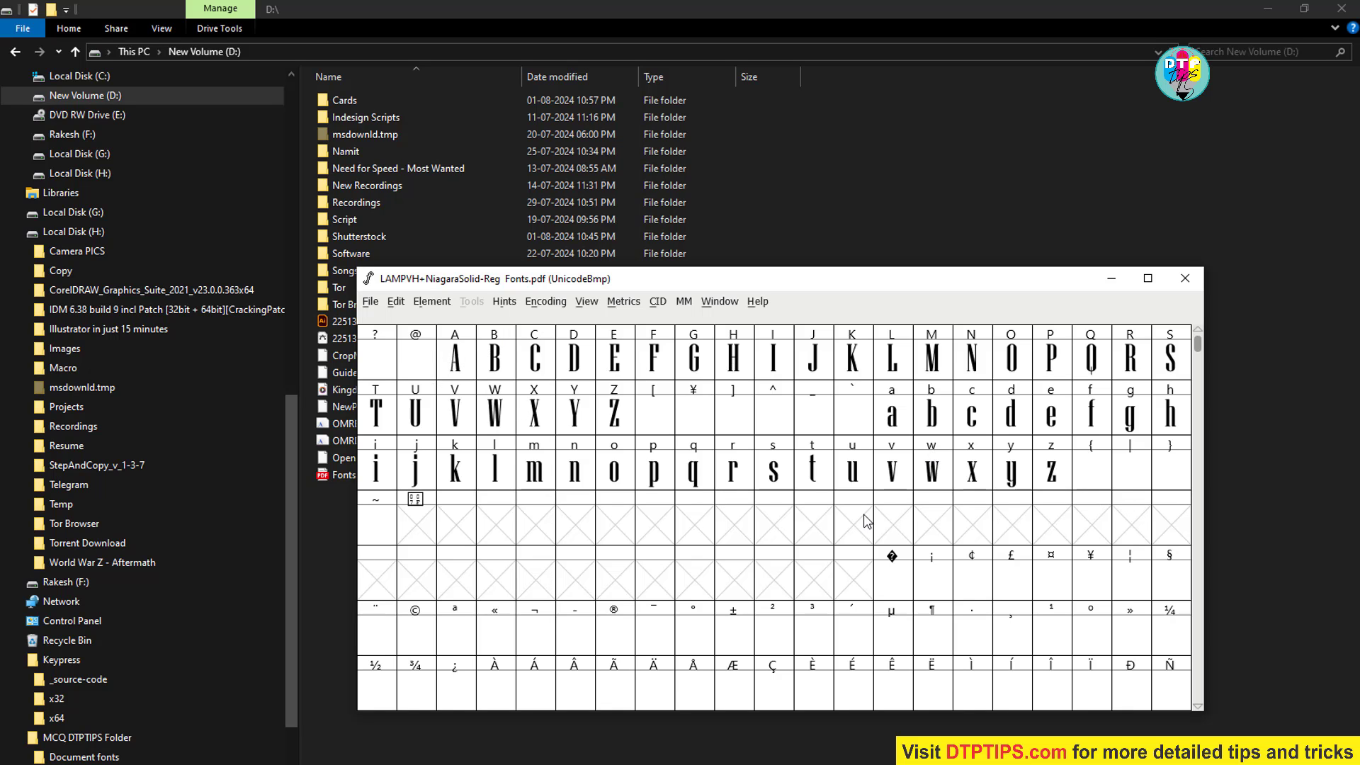
{"action": "scroll", "coordinate": [934, 540], "scroll_direction": "down", "scroll_amount": 5}
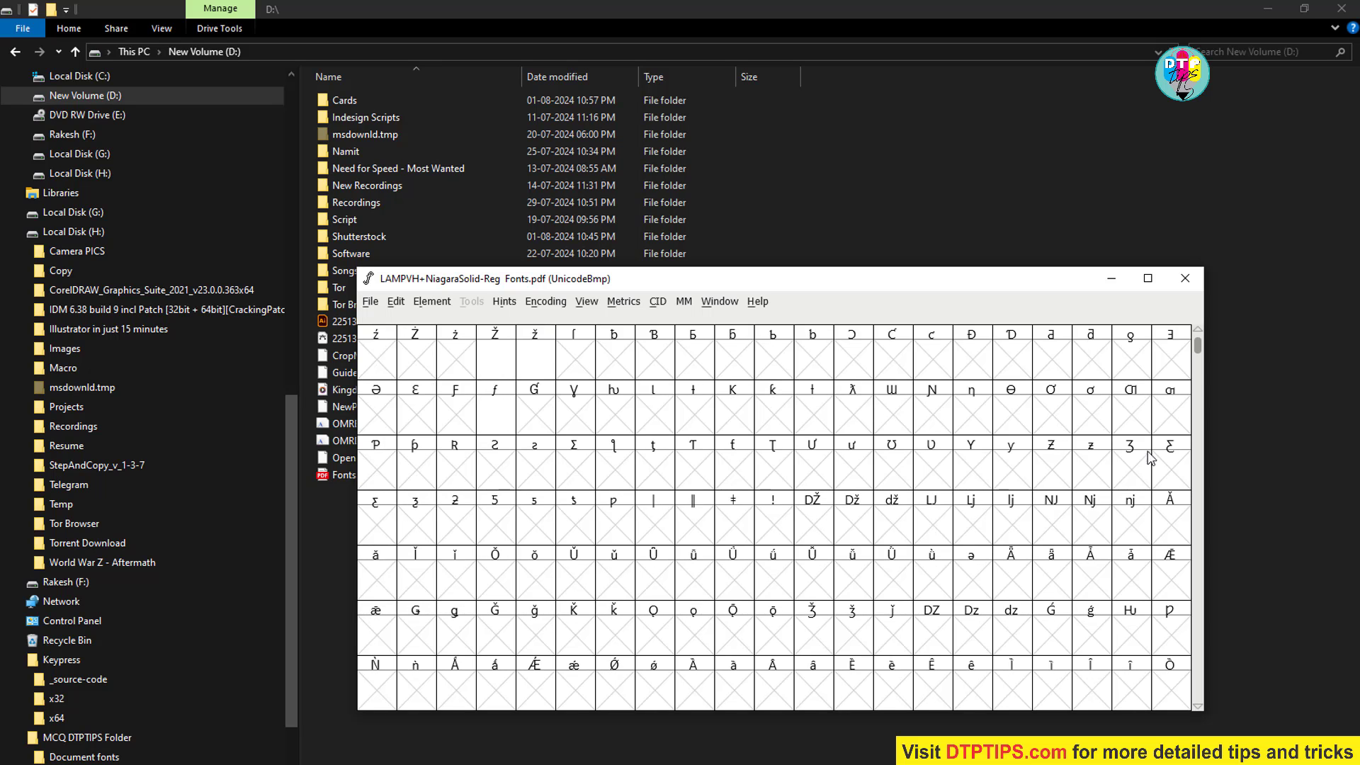
{"action": "left_click_drag", "start_coordinate": [1198, 349], "coordinate": [1203, 327]}
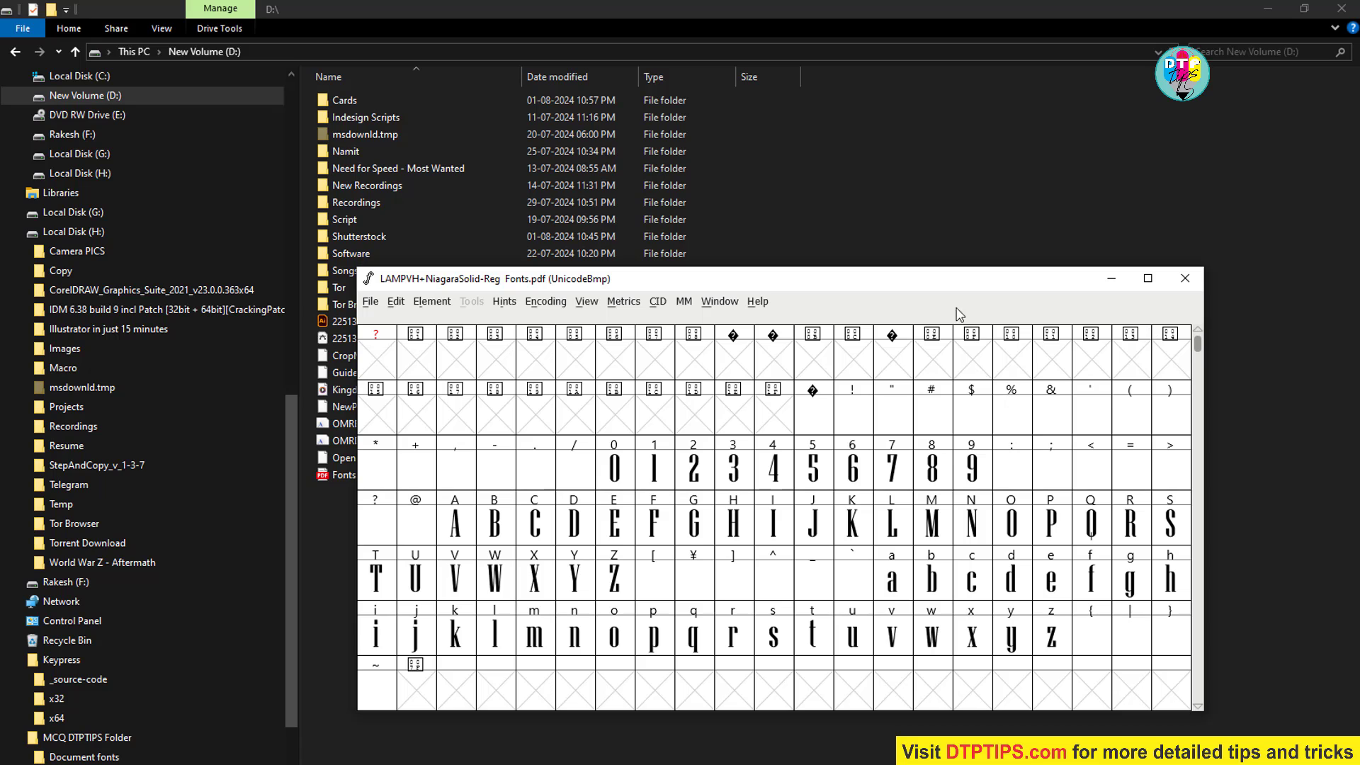
Generate the font as TrueType on D: with the LAMPVH+ prefix removed, named NiagaraSolid-Reg.ttf
{"action": "left_click", "coordinate": [370, 303]}
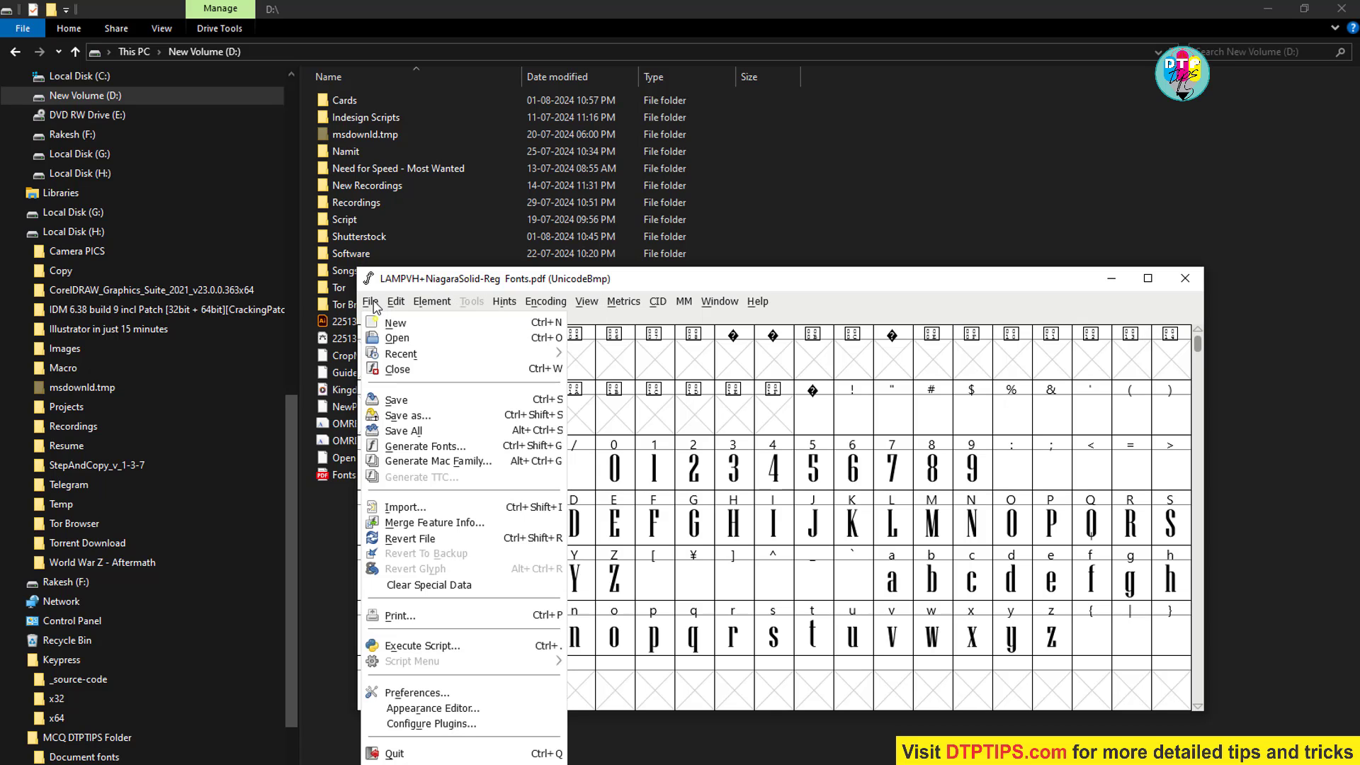
{"action": "left_click", "coordinate": [403, 448]}
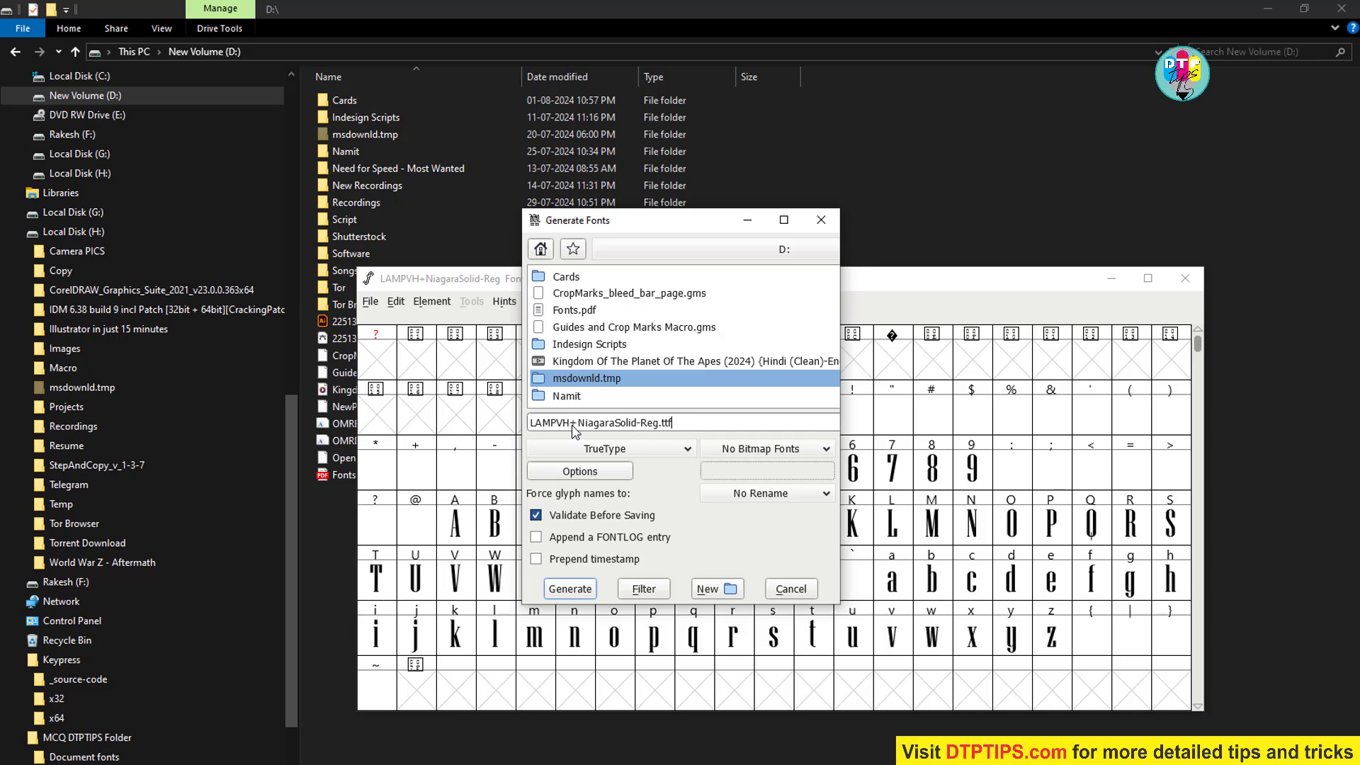
{"action": "left_click_drag", "start_coordinate": [576, 424], "coordinate": [449, 416]}
{"action": "key", "text": "BackSpace"}
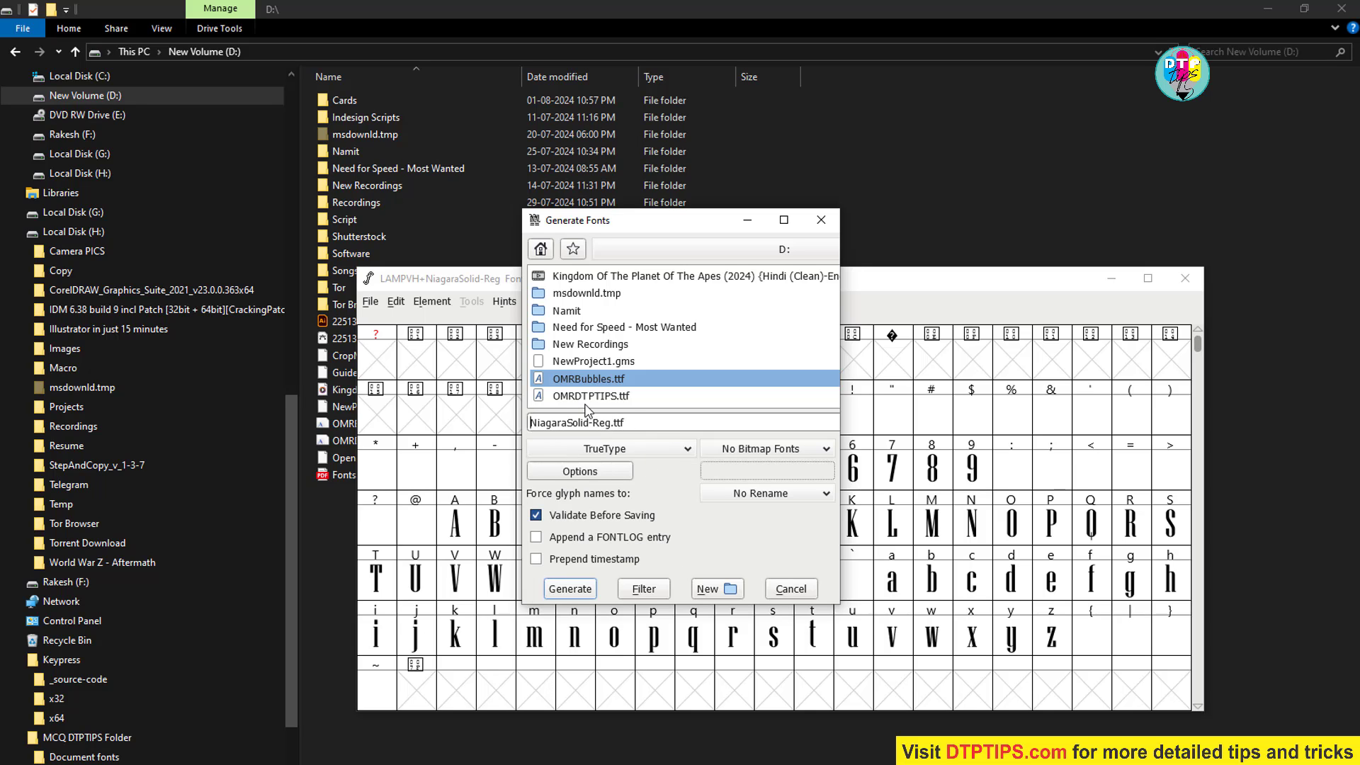
{"action": "left_click", "coordinate": [575, 596]}
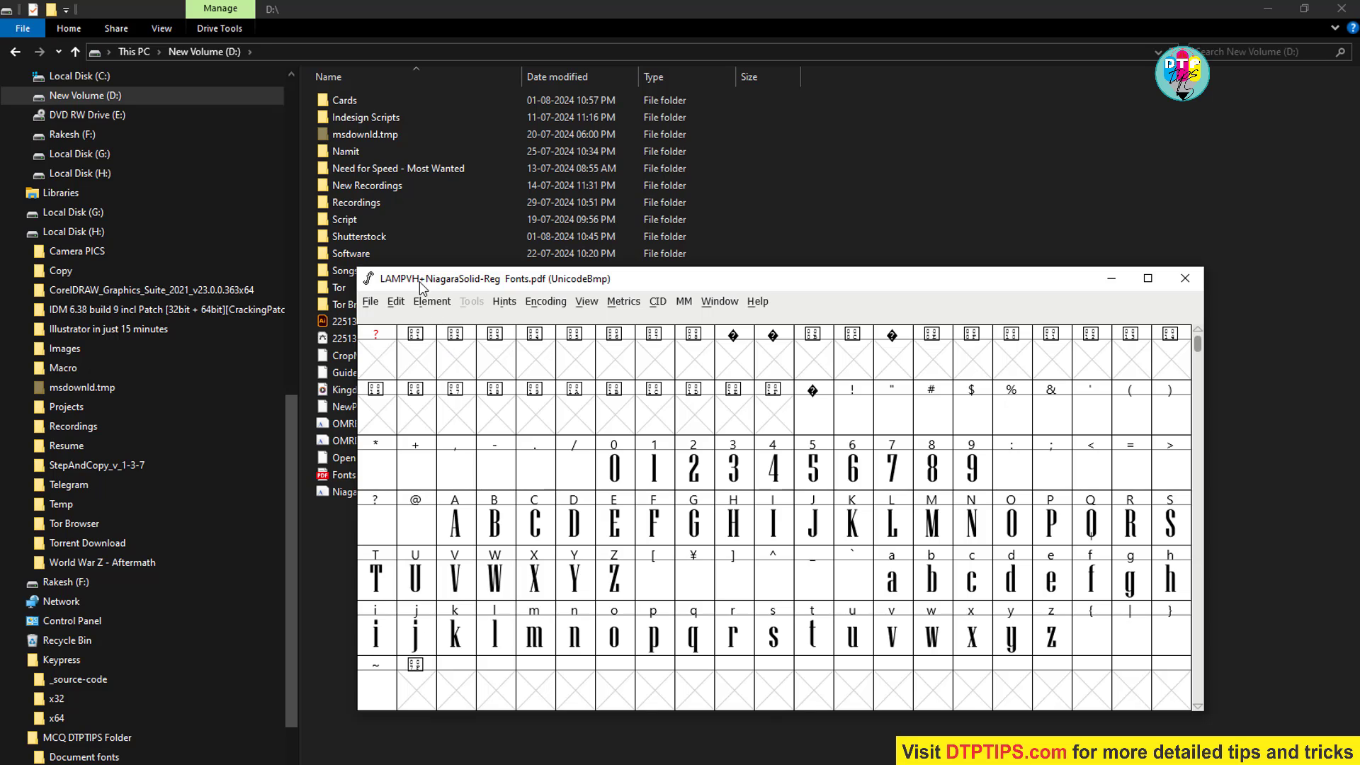
Preview NiagaraSolid-Reg.ttf against the second alphabet block of Fonts.pdf in Acrobat and install the font
{"action": "left_click_drag", "start_coordinate": [420, 283], "coordinate": [724, 287]}
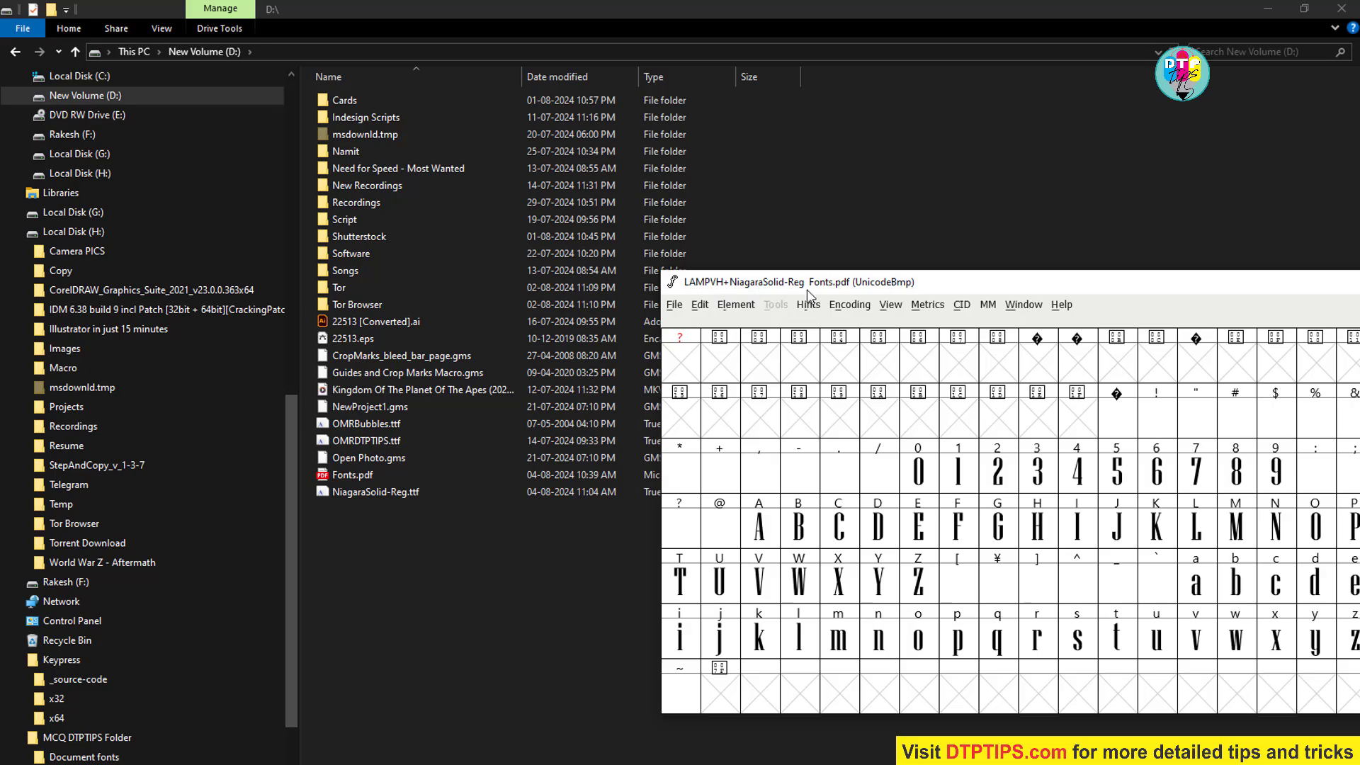
{"action": "double_click", "coordinate": [409, 495]}
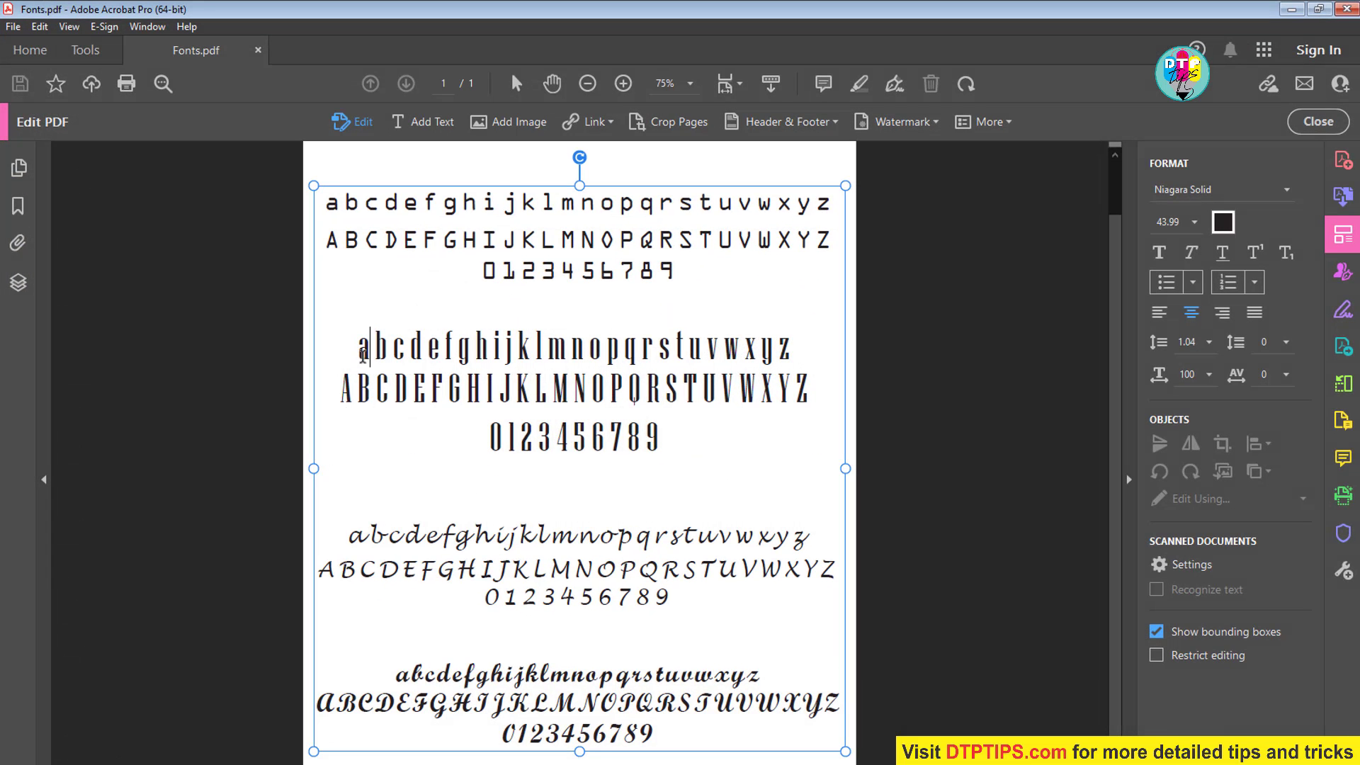
{"action": "left_click_drag", "start_coordinate": [360, 347], "coordinate": [710, 448]}
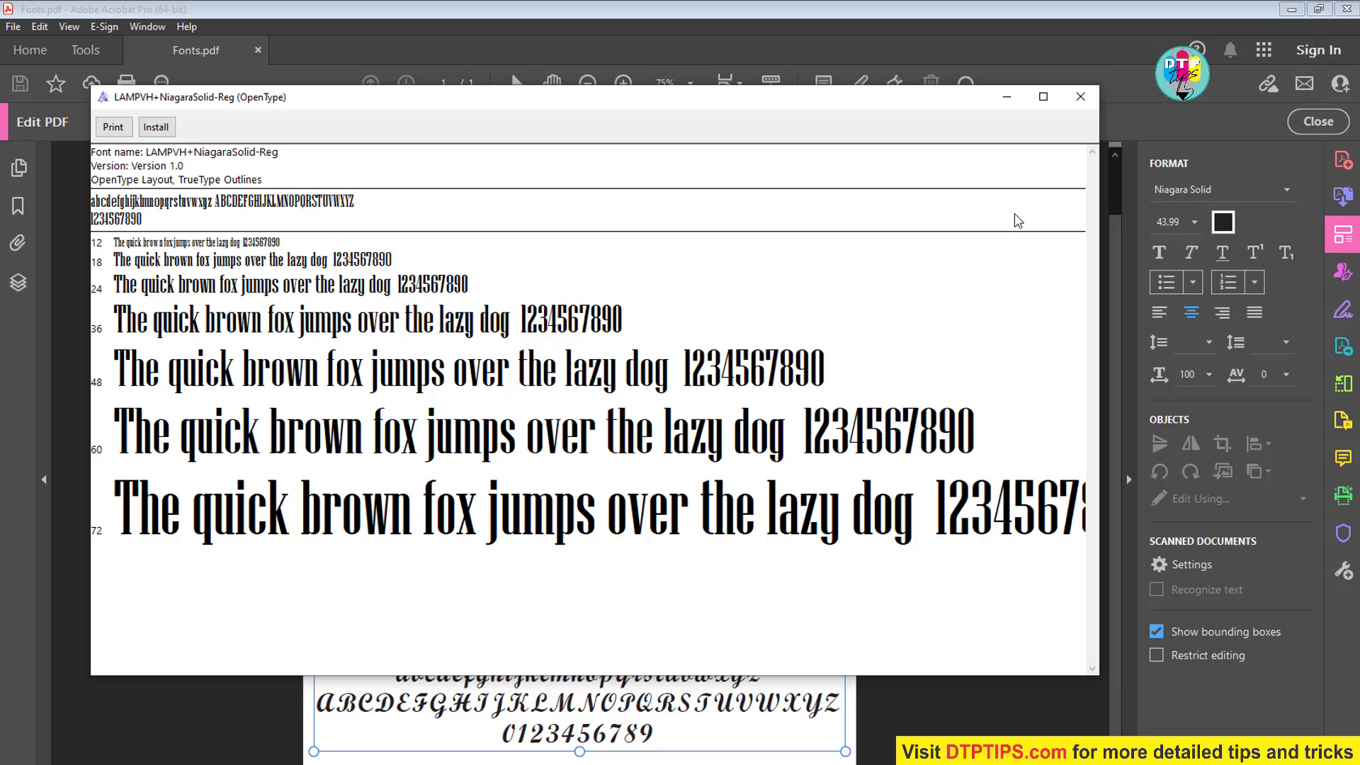
{"action": "left_click", "coordinate": [156, 127]}
{"action": "left_click", "coordinate": [500, 25]}
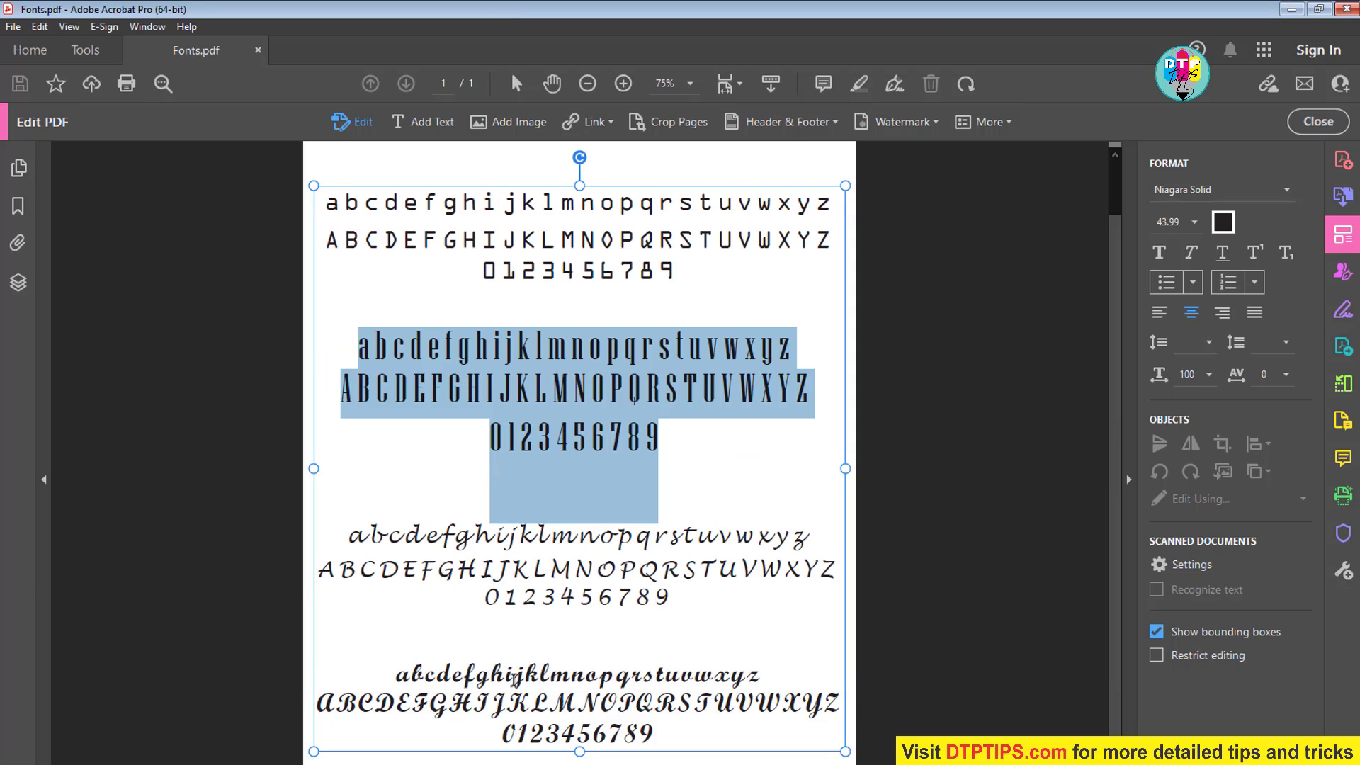
Check the list of fonts used in Fonts.pdf in Acrobat's document properties
{"action": "left_click", "coordinate": [12, 26]}
{"action": "left_click", "coordinate": [76, 361]}
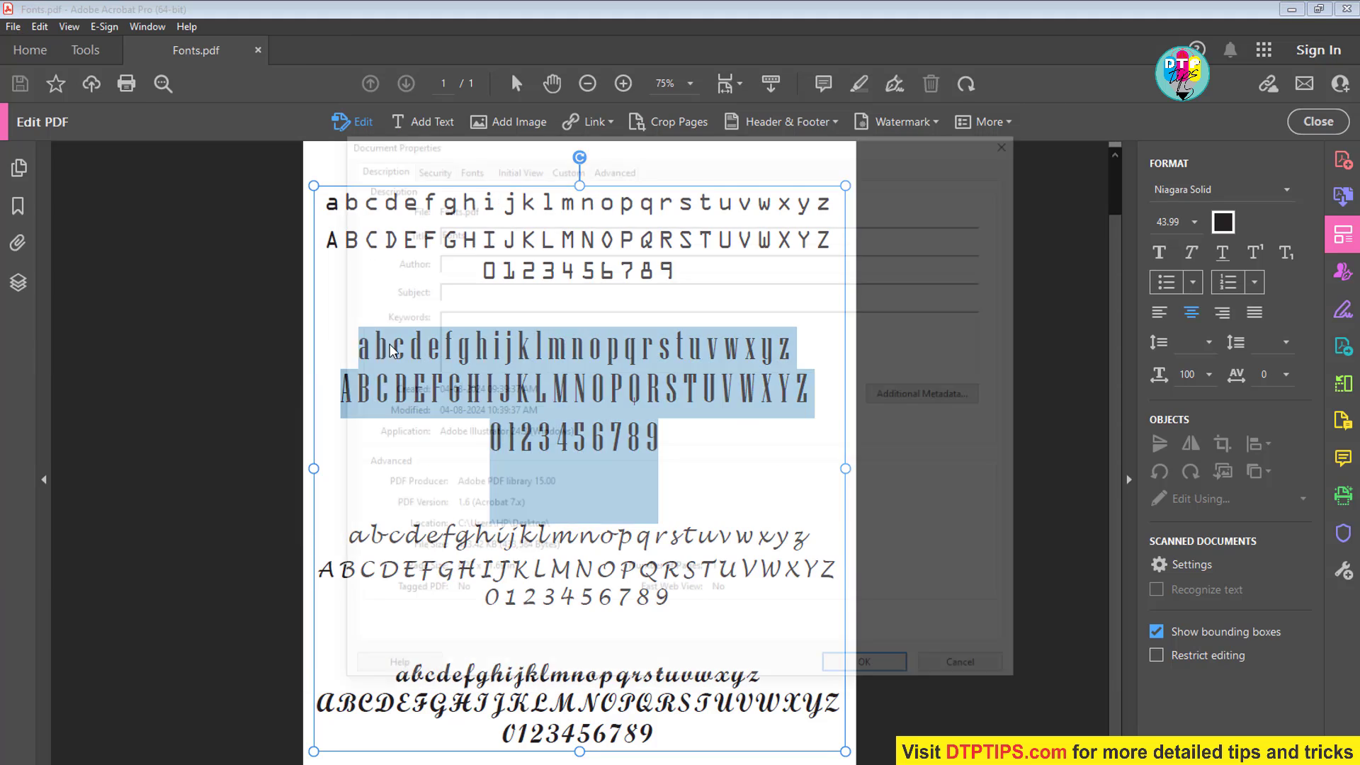
{"action": "left_click", "coordinate": [464, 163]}
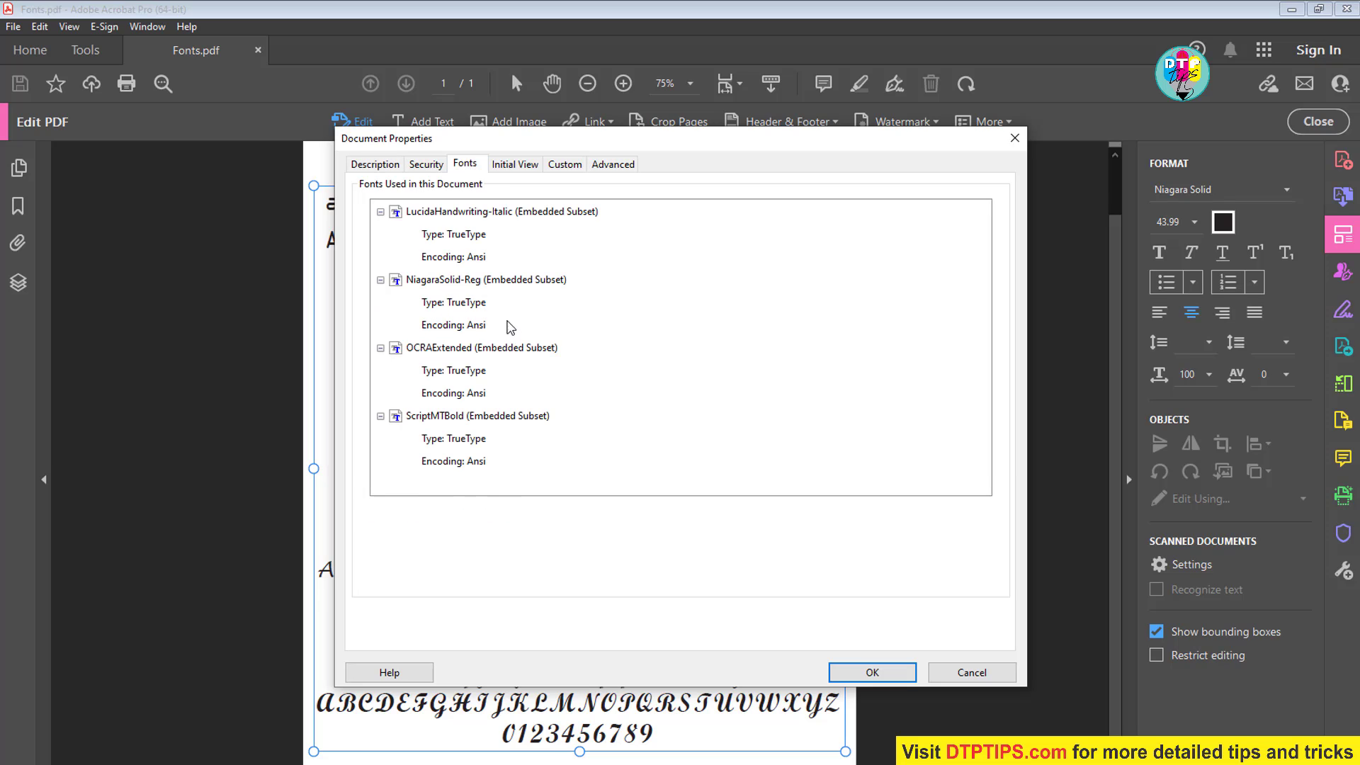